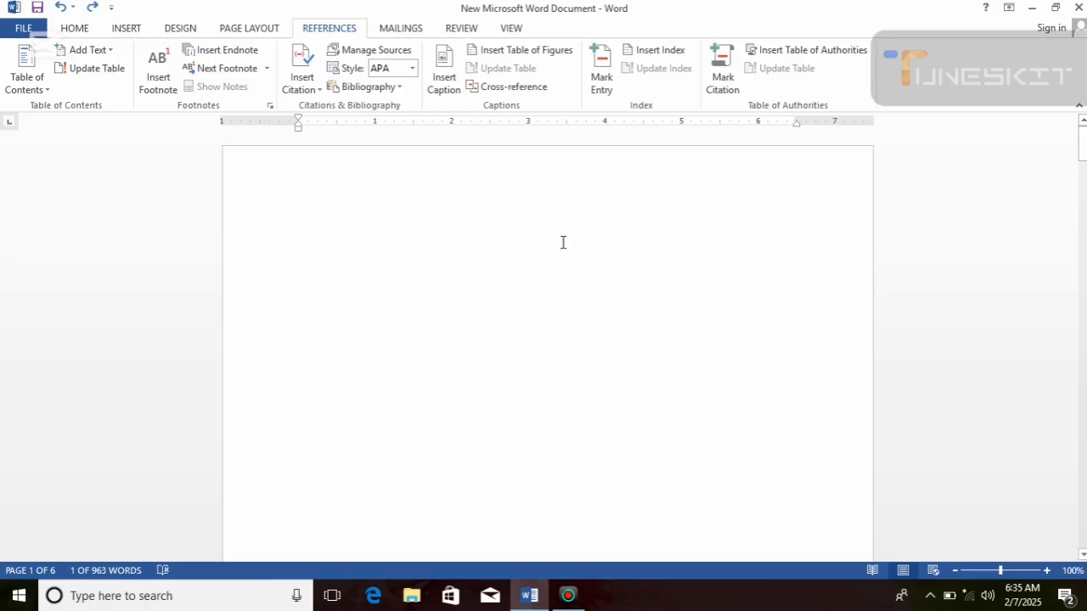
- Apply the Heading 1 style to the "Computer:" title at the start of page 2
{"action": "left_click", "coordinate": [75, 29]}
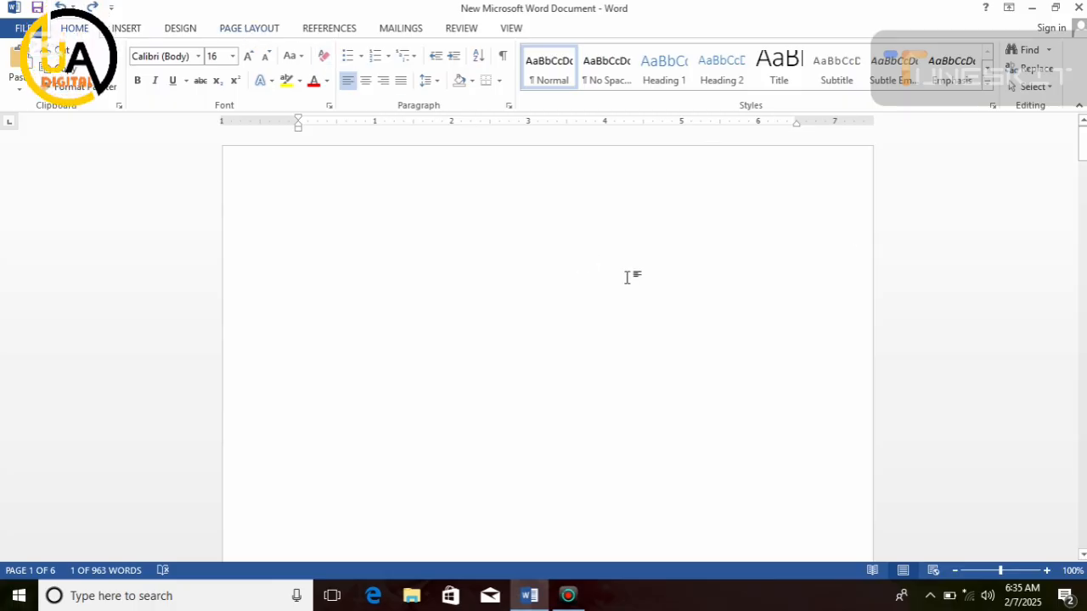
{"action": "mouse_move", "coordinate": [1083, 153]}
{"action": "left_mouse_down"}
{"action": "mouse_move", "coordinate": [1083, 227]}
{"action": "mouse_move", "coordinate": [1083, 158]}
{"action": "left_mouse_up"}
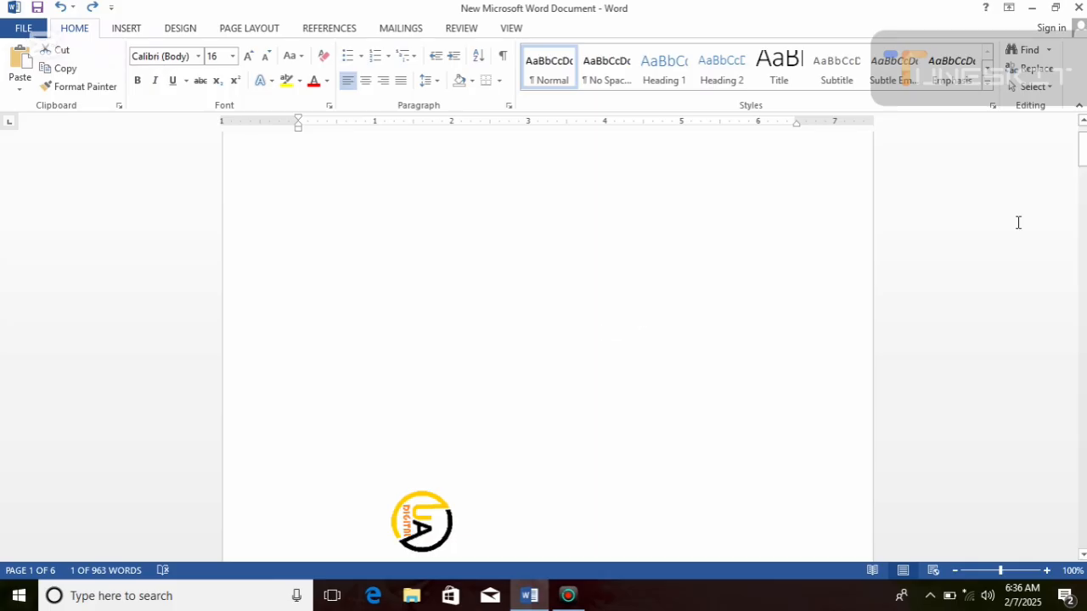
{"action": "left_click_drag", "start_coordinate": [1083, 166], "coordinate": [256, 391]}
{"action": "left_click", "coordinate": [299, 387]}
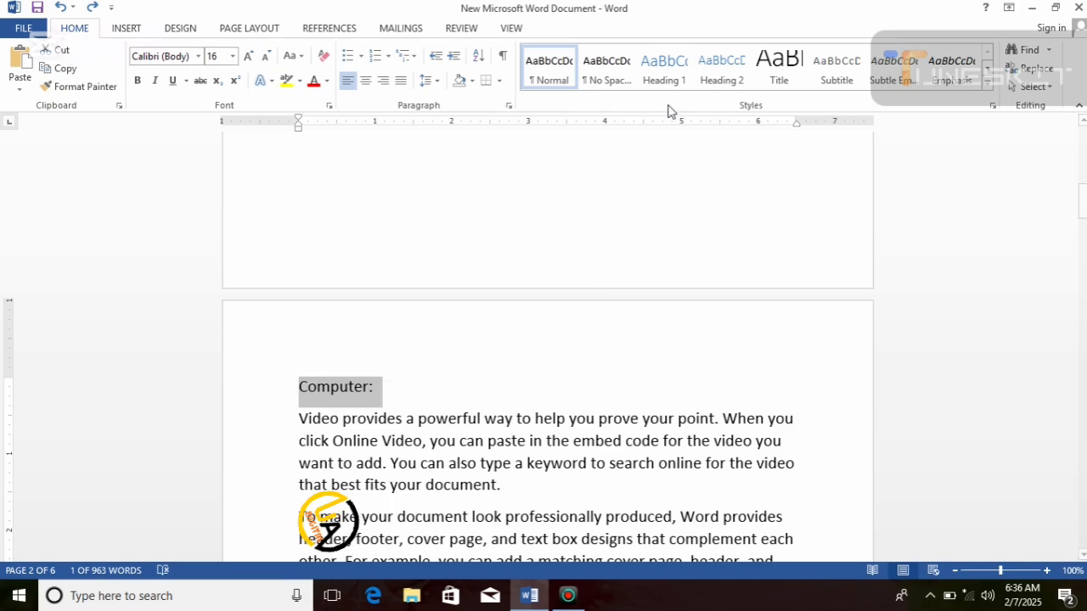
{"action": "left_click", "coordinate": [663, 68]}
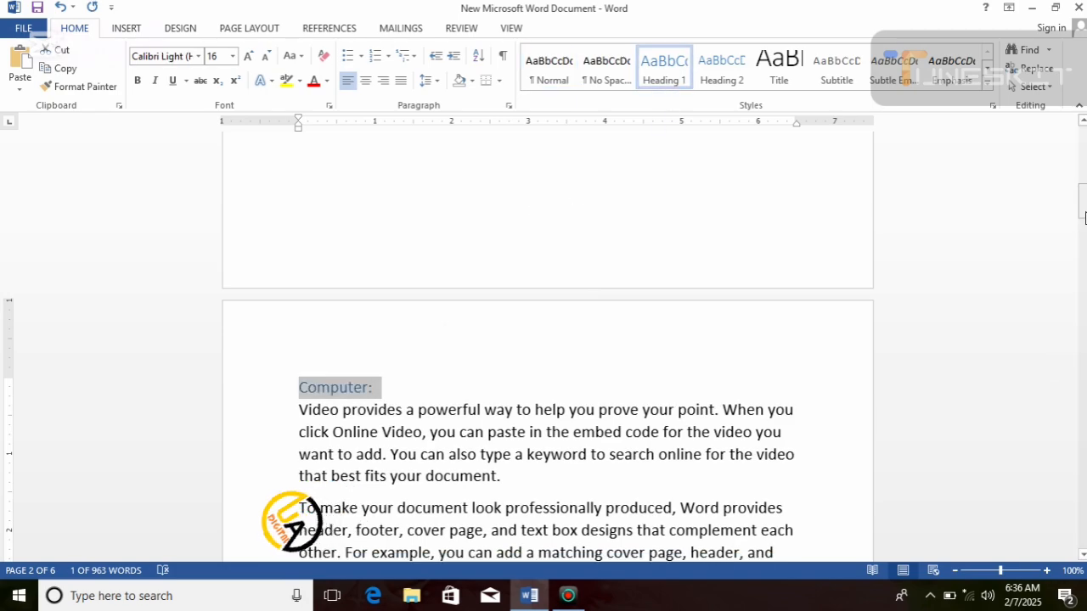
- Apply the Heading 1 style to the "Software:" and "Hardware:" titles further down the document
{"action": "left_click_drag", "start_coordinate": [1083, 202], "coordinate": [1083, 414]}
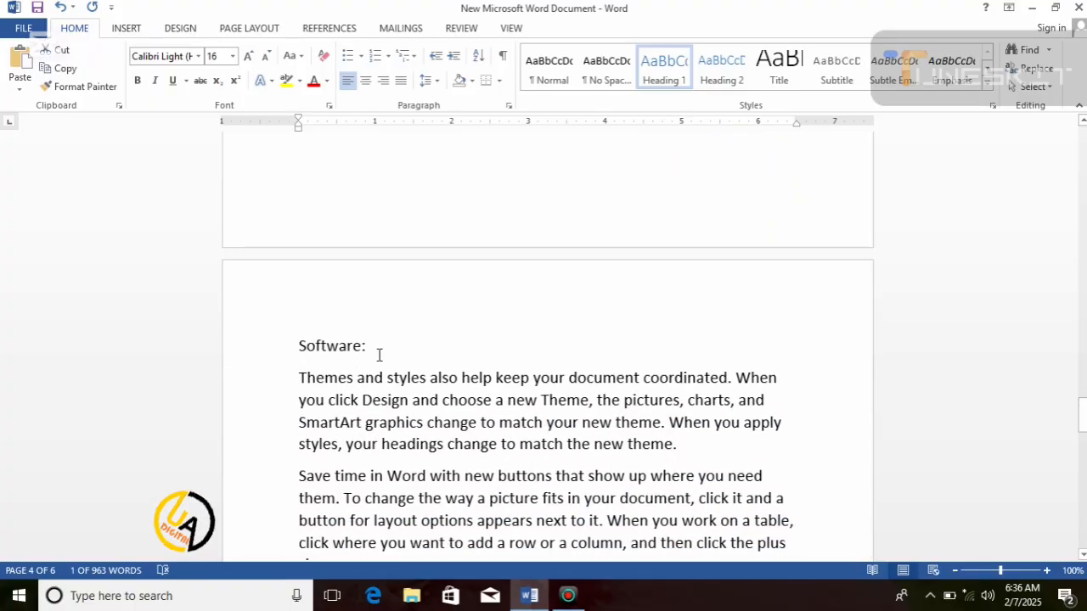
{"action": "left_click_drag", "start_coordinate": [379, 350], "coordinate": [281, 338]}
{"action": "left_click", "coordinate": [662, 70]}
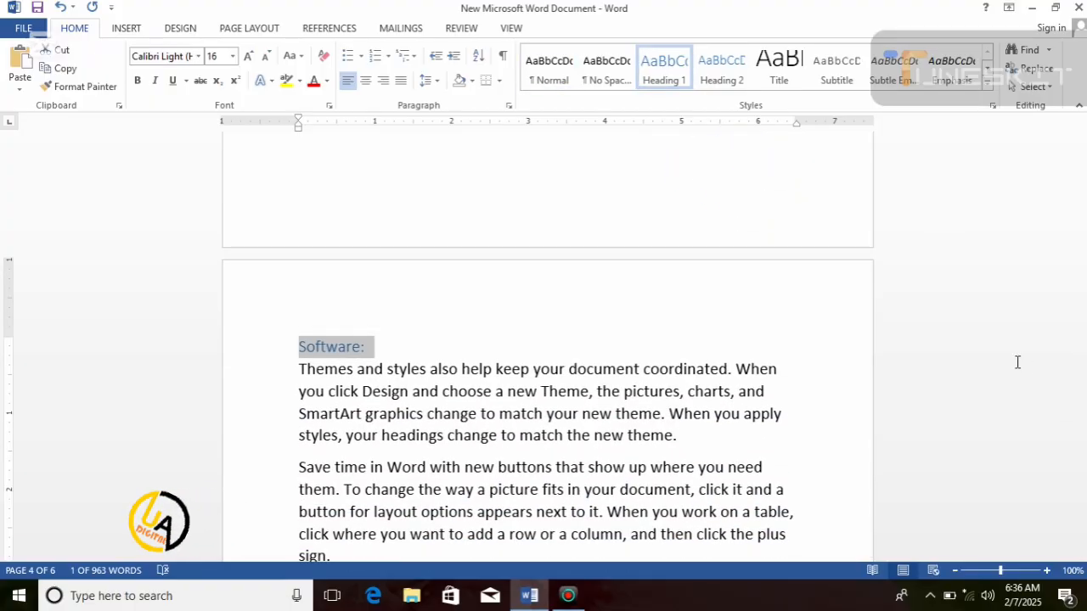
{"action": "left_click_drag", "start_coordinate": [1082, 435], "coordinate": [1082, 486]}
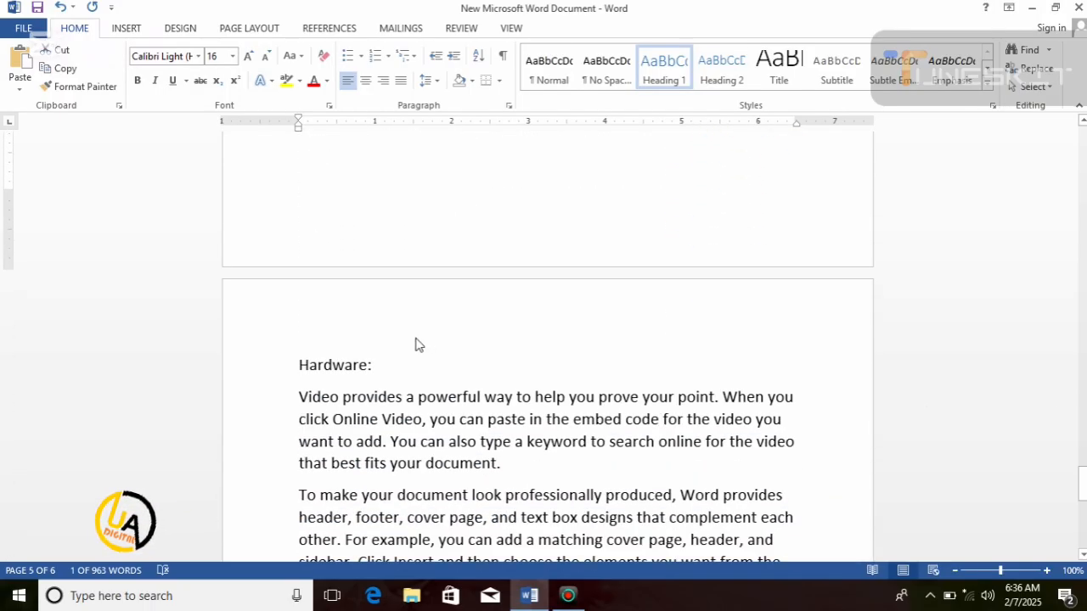
{"action": "left_click_drag", "start_coordinate": [382, 367], "coordinate": [249, 382]}
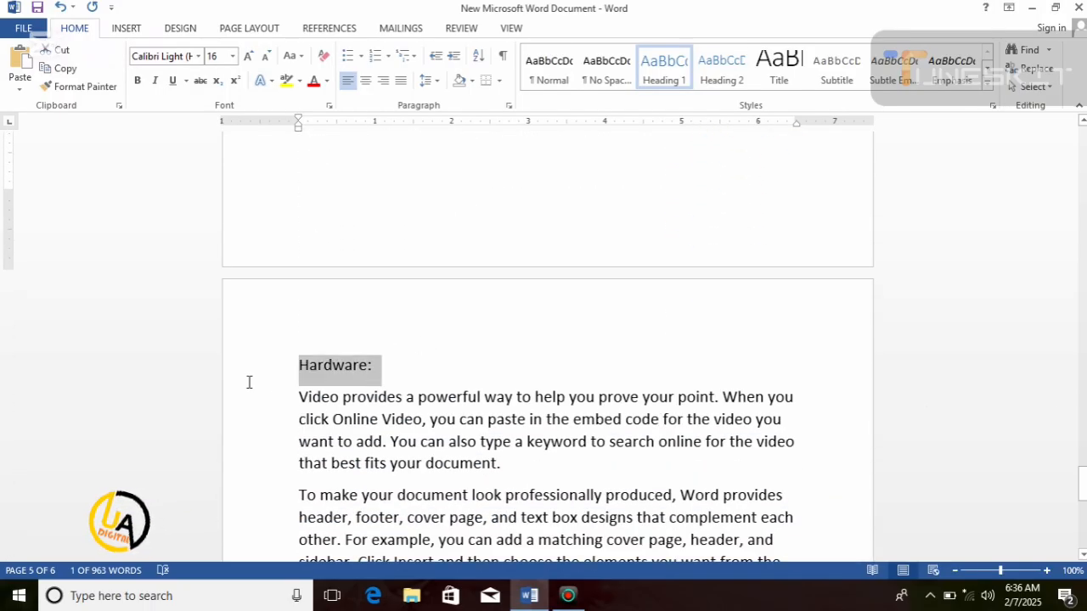
{"action": "left_click", "coordinate": [666, 73]}
{"action": "left_click", "coordinate": [674, 76]}
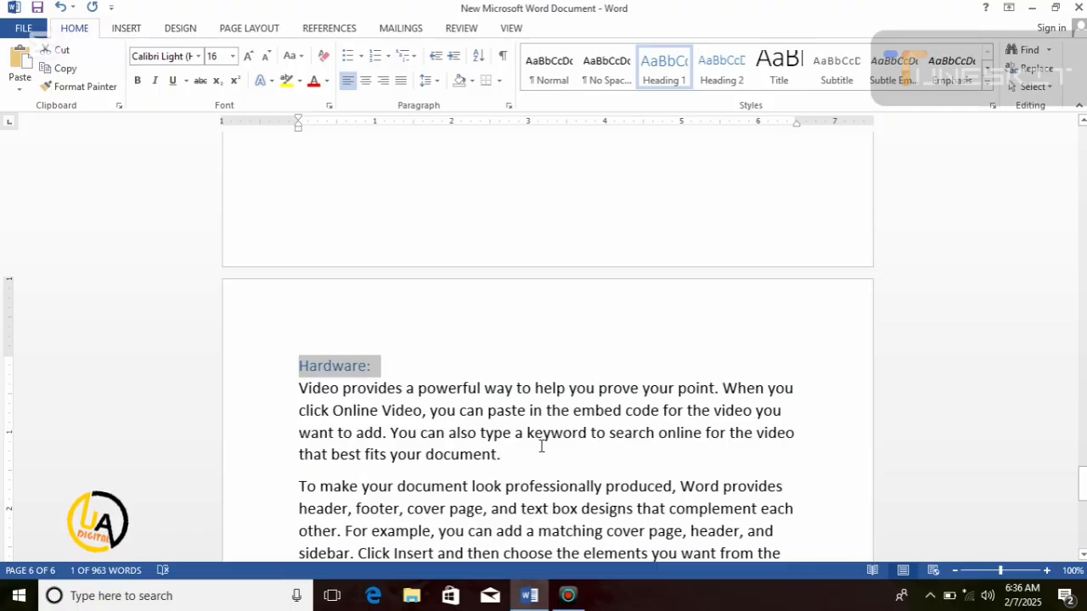
{"action": "left_click", "coordinate": [515, 457]}
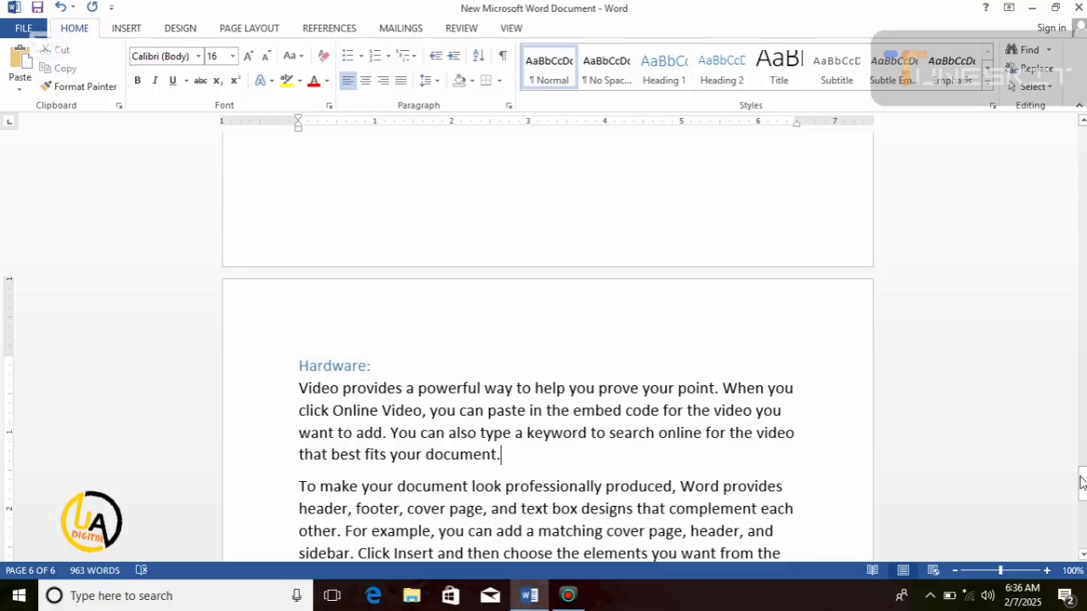
- Insert an automatic table of contents titled "Contents" on the blank first page
{"action": "left_click_drag", "start_coordinate": [1082, 483], "coordinate": [1081, 141]}
{"action": "left_click", "coordinate": [379, 271]}
{"action": "left_click", "coordinate": [334, 255]}
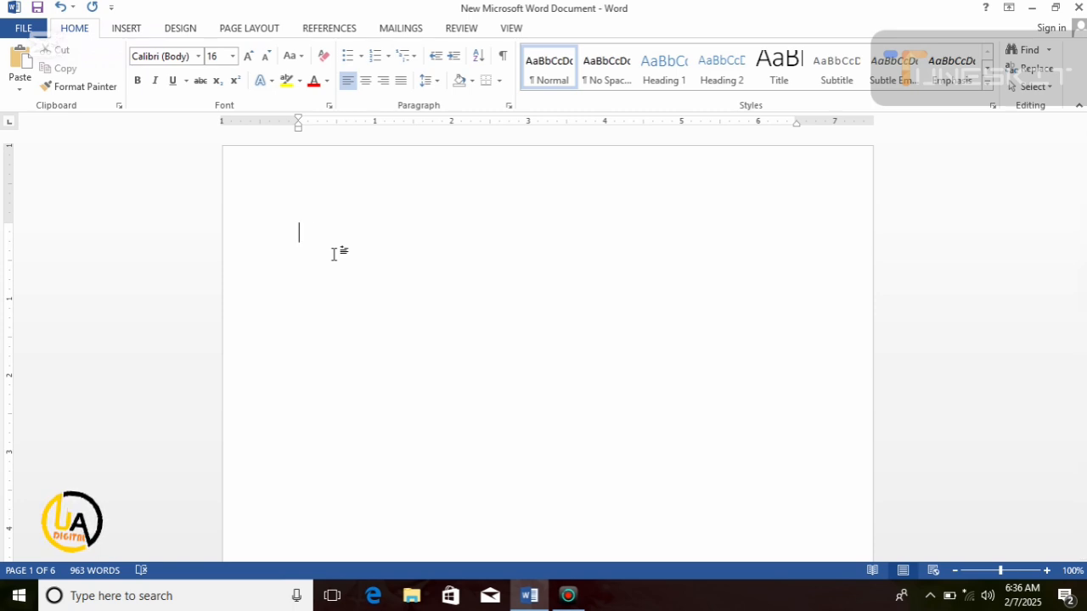
{"action": "left_click", "coordinate": [335, 30]}
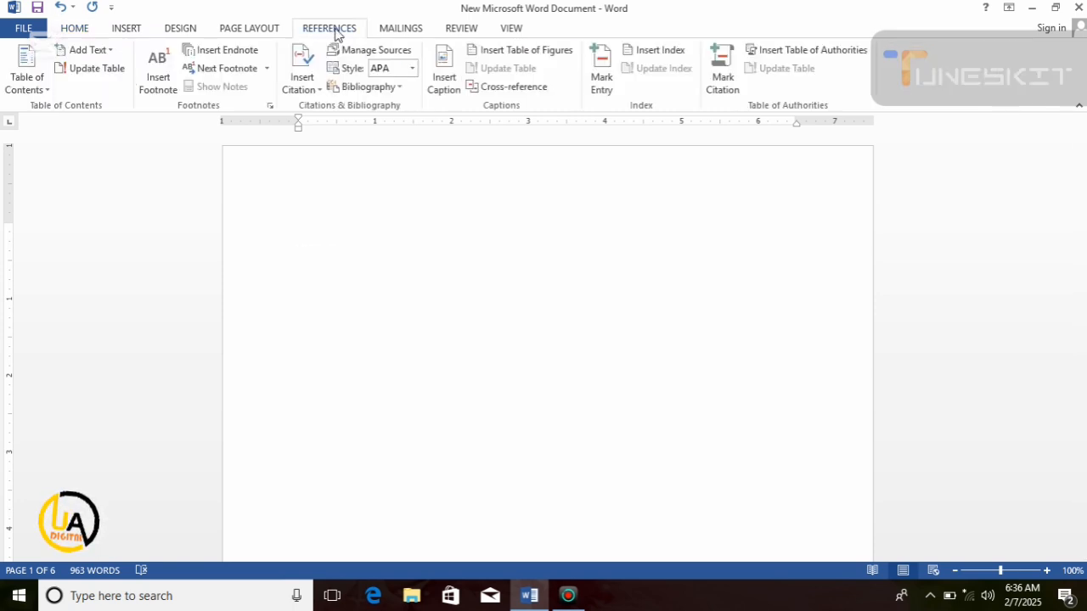
{"action": "left_click", "coordinate": [39, 90]}
{"action": "left_click", "coordinate": [50, 175]}
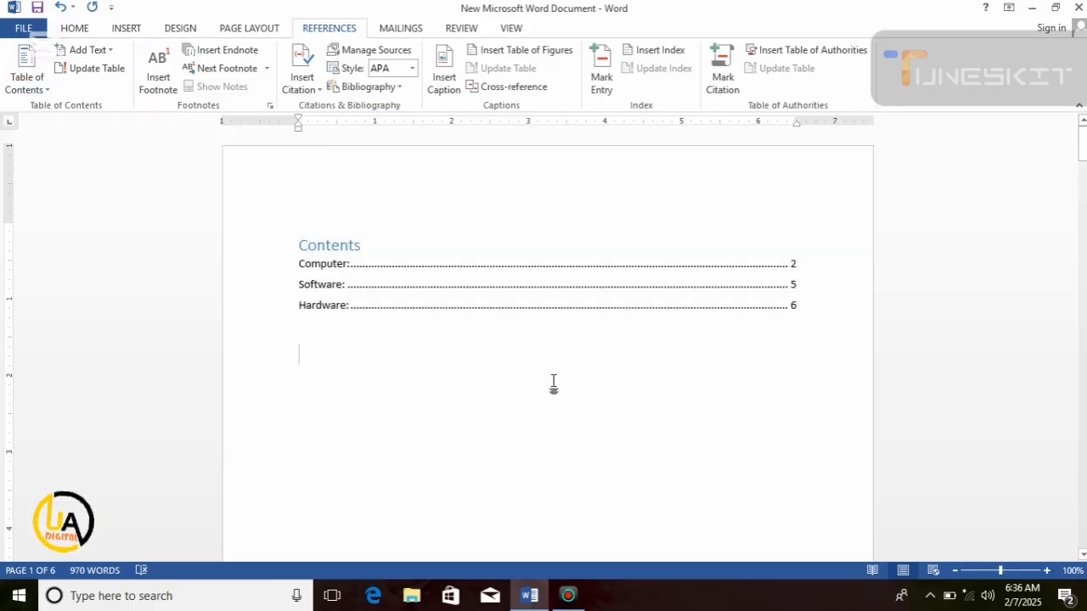
{"action": "left_click", "coordinate": [643, 15]}
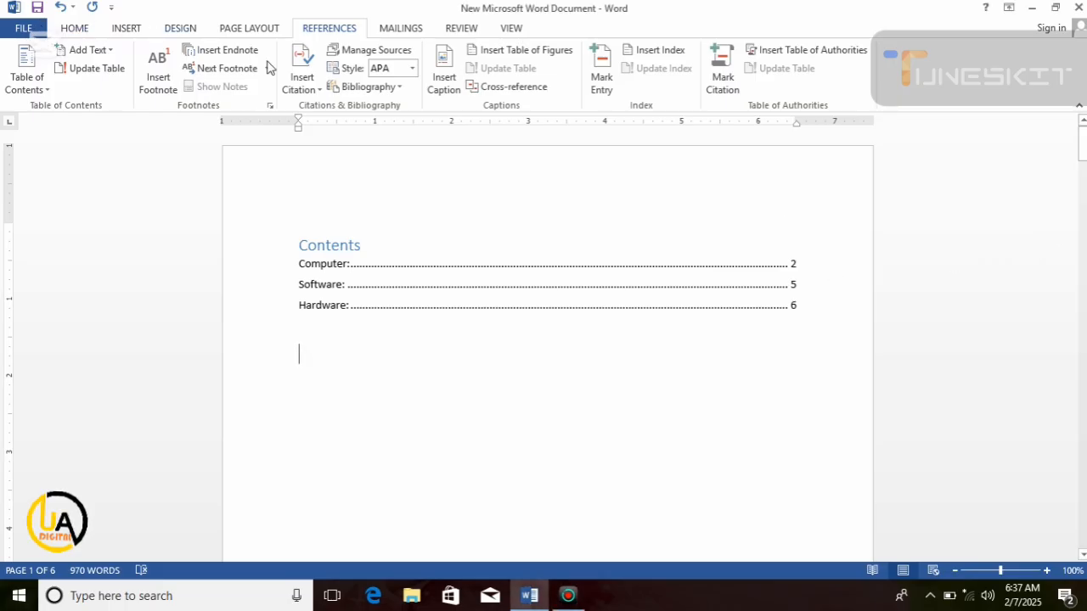
- Apply the Heading 2 style to the "Digital computer:" and "Analogue computer:" titles
{"action": "left_click", "coordinate": [75, 28]}
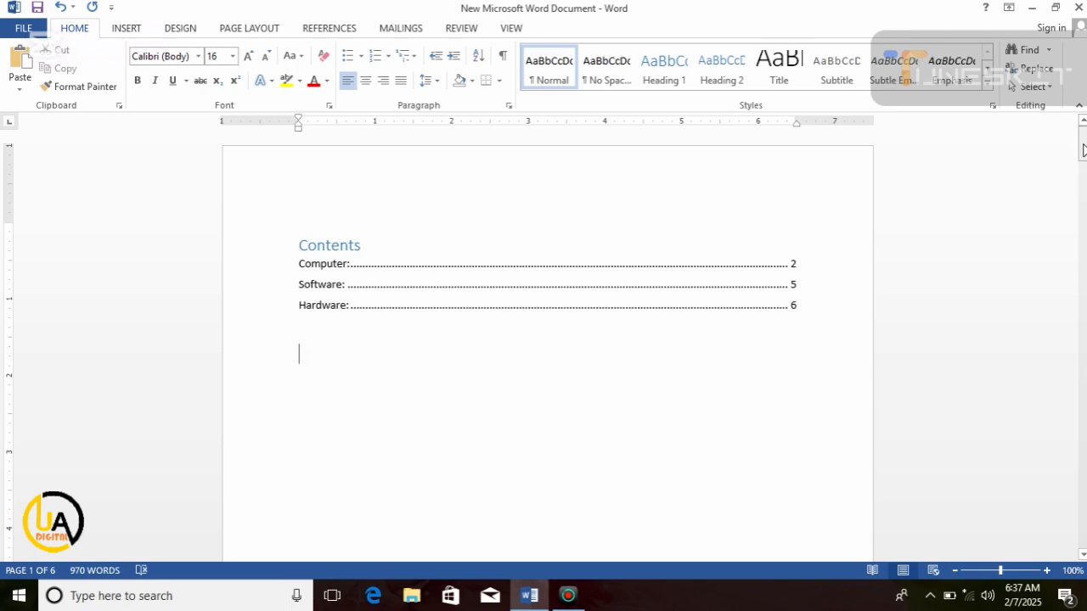
{"action": "left_click_drag", "start_coordinate": [1084, 151], "coordinate": [1083, 287]}
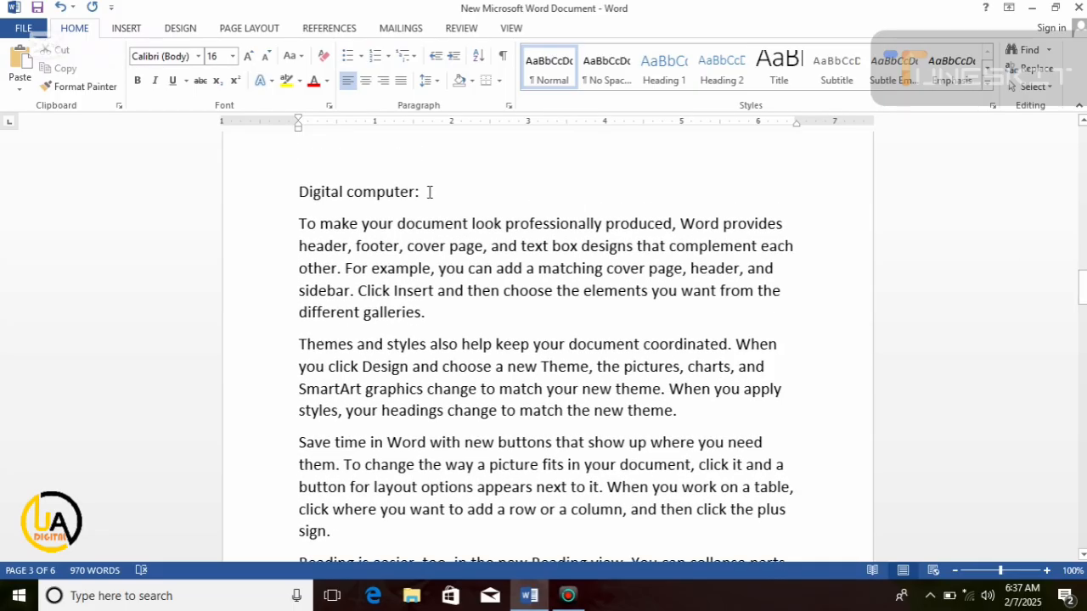
{"action": "left_click_drag", "start_coordinate": [388, 191], "coordinate": [297, 192]}
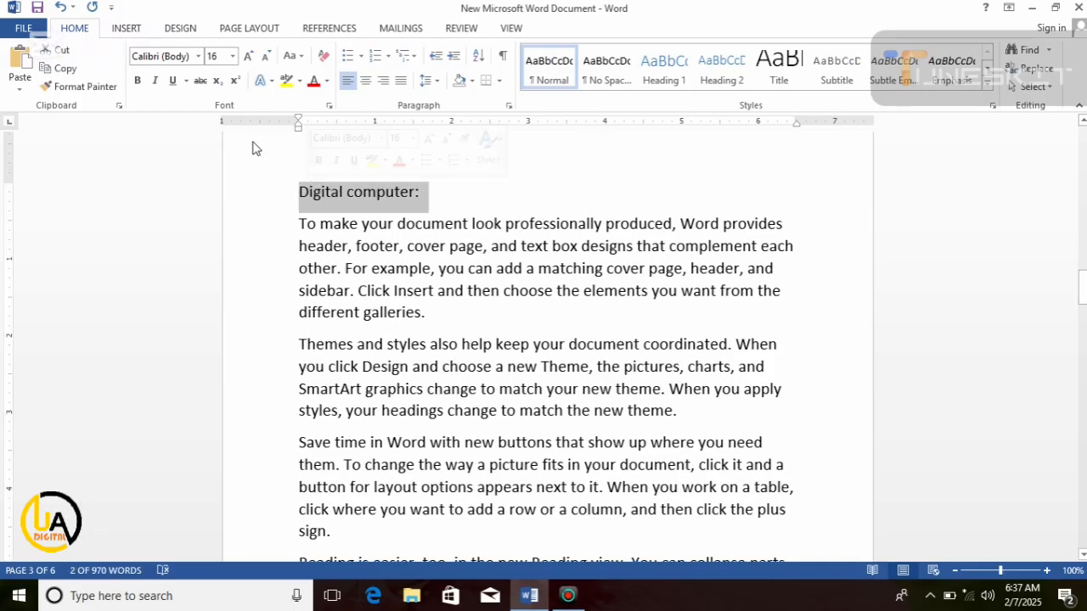
{"action": "left_click", "coordinate": [721, 73]}
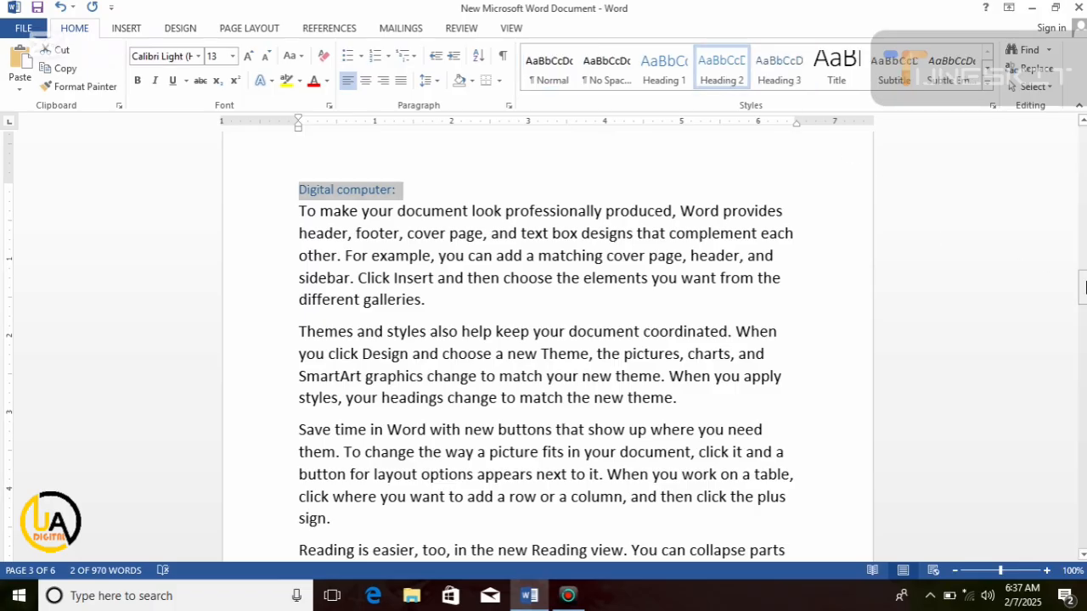
{"action": "left_click_drag", "start_coordinate": [1084, 287], "coordinate": [1084, 351]}
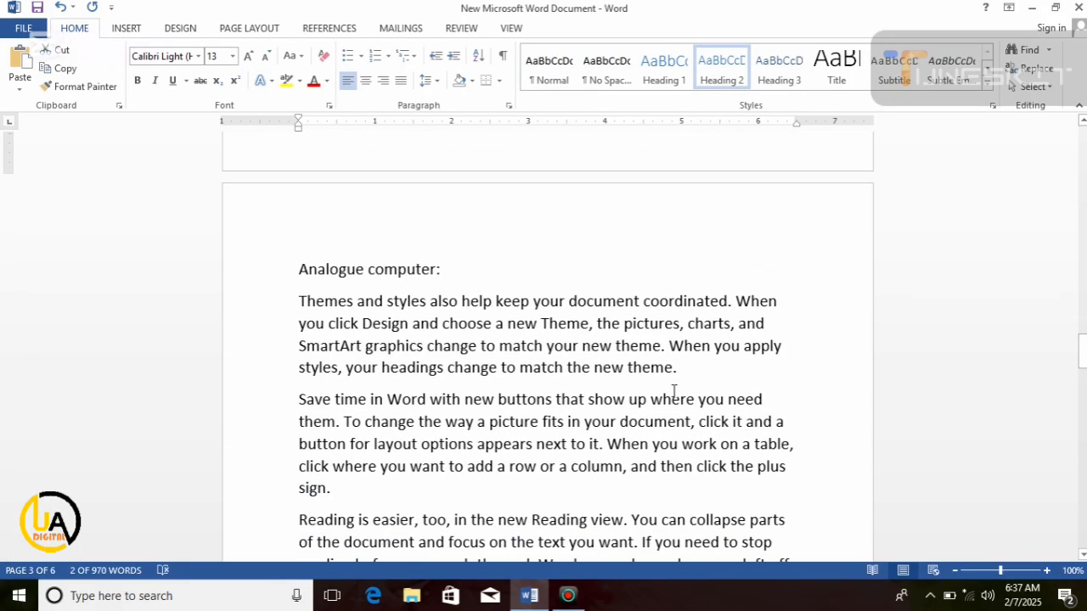
{"action": "left_click_drag", "start_coordinate": [451, 271], "coordinate": [298, 255]}
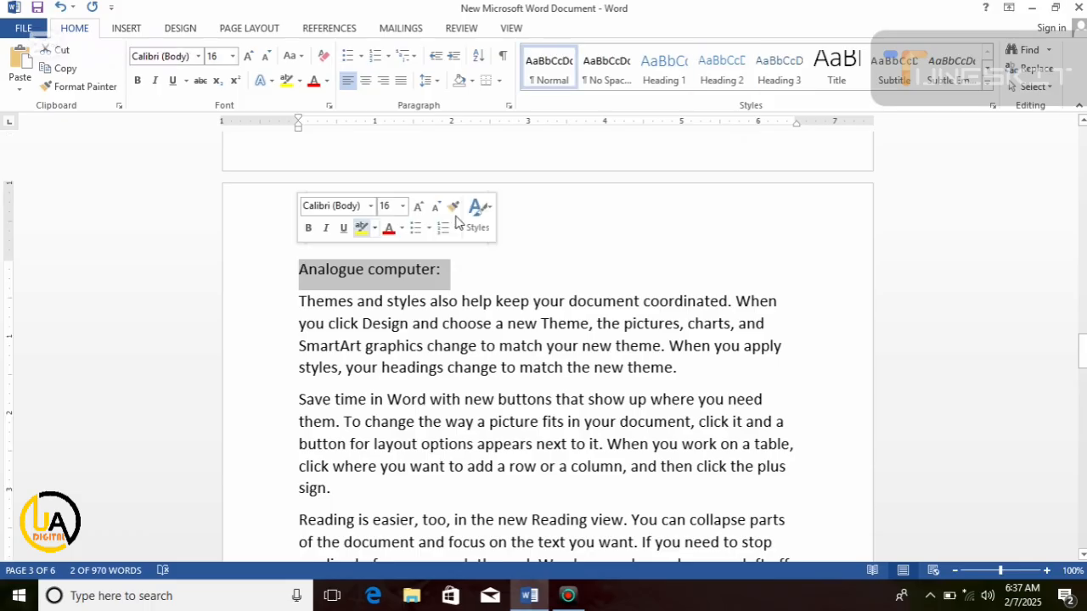
{"action": "left_click", "coordinate": [720, 68]}
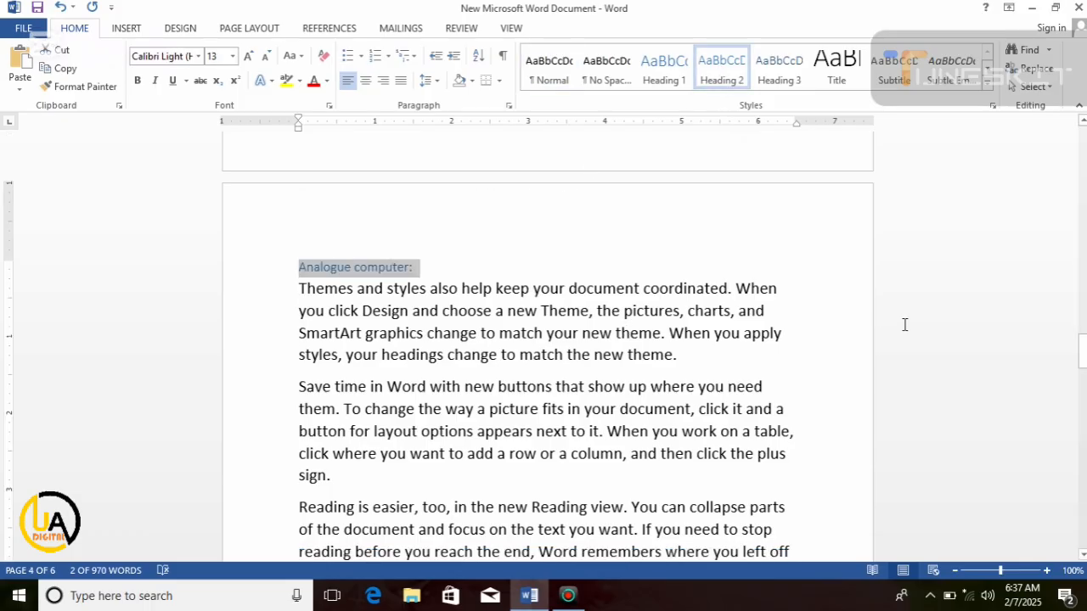
- Update the entire table of contents on the first page, not just its page numbers
{"action": "left_click_drag", "start_coordinate": [1083, 353], "coordinate": [1084, 140]}
{"action": "left_click", "coordinate": [394, 246]}
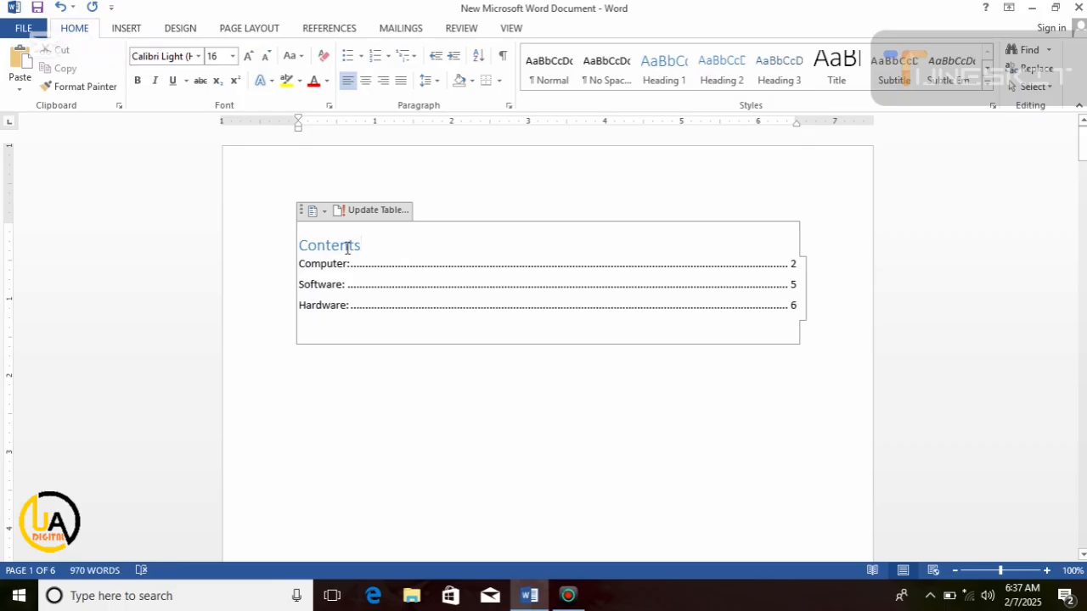
{"action": "left_click", "coordinate": [316, 34]}
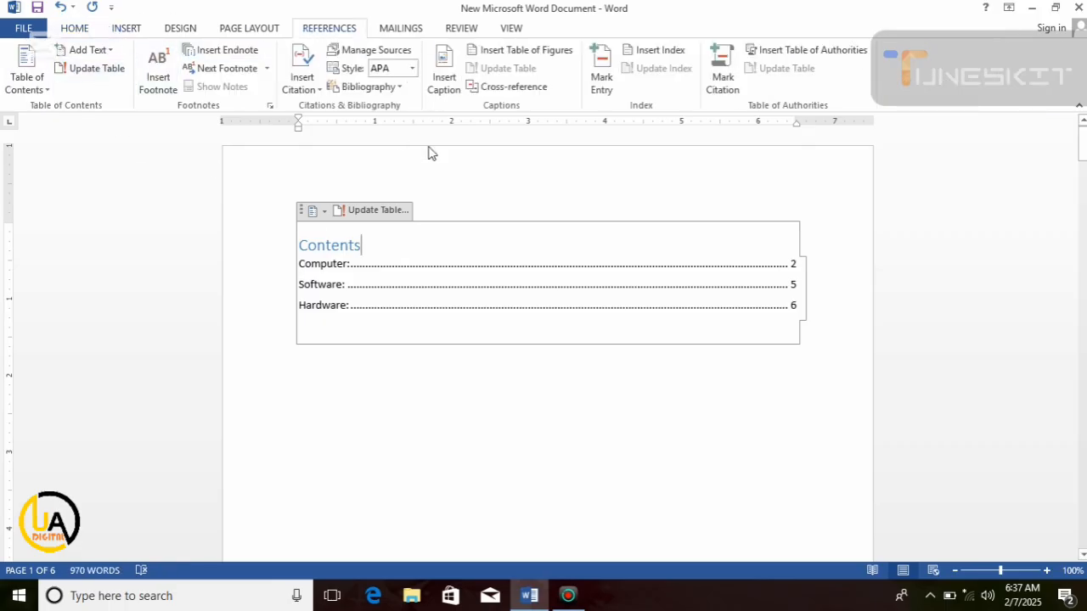
{"action": "left_click", "coordinate": [368, 213]}
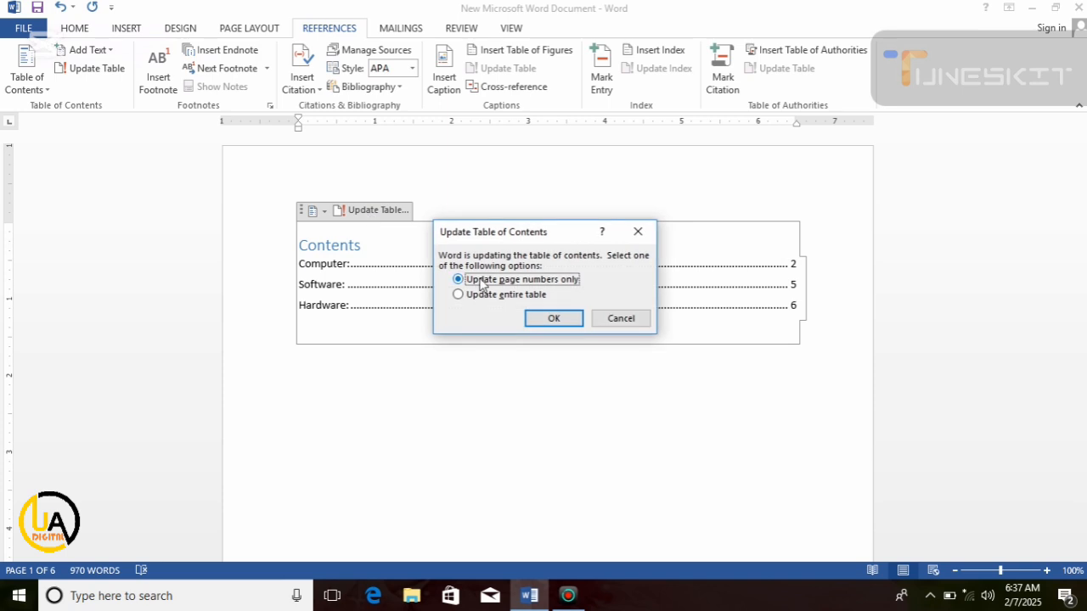
{"action": "left_click", "coordinate": [459, 294]}
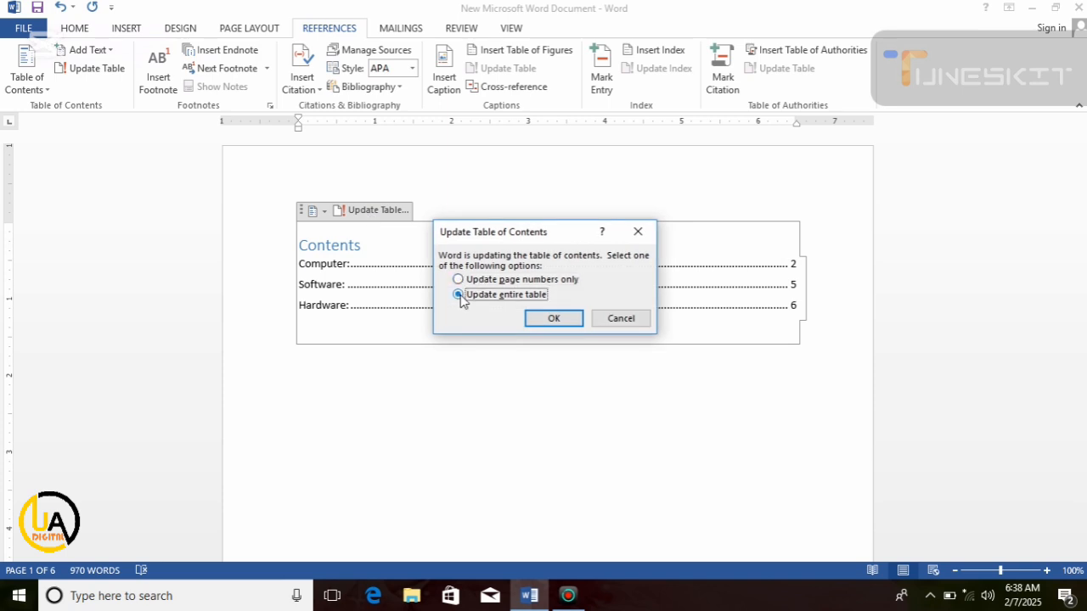
{"action": "left_click", "coordinate": [552, 324]}
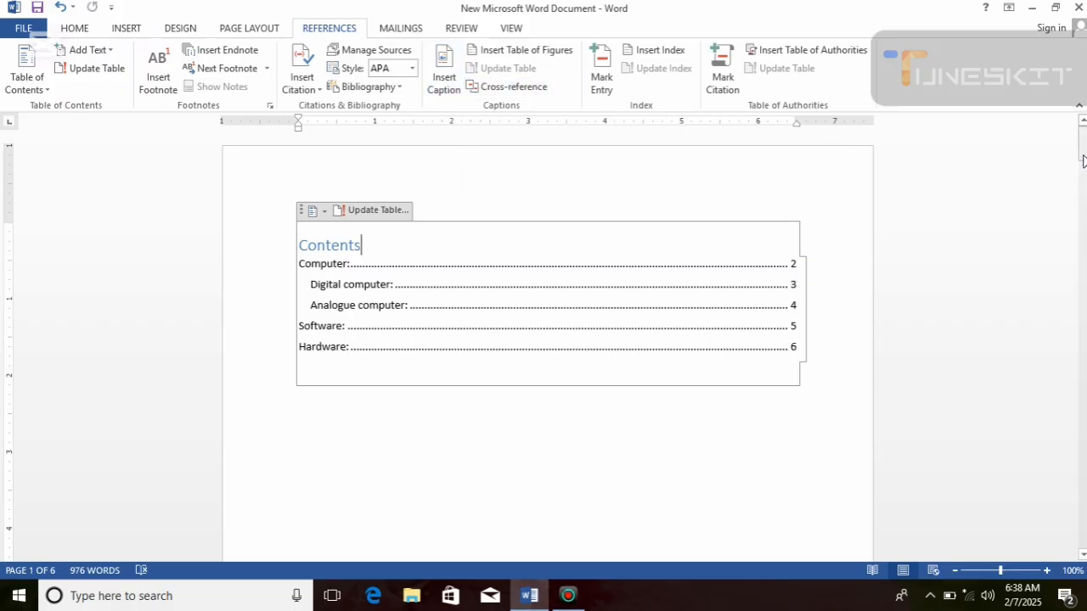
- Add the caption "Figure 1" below the blue rectangle on page 2, using the Figure label
{"action": "left_click_drag", "start_coordinate": [1083, 159], "coordinate": [1083, 227]}
{"action": "left_click", "coordinate": [711, 347]}
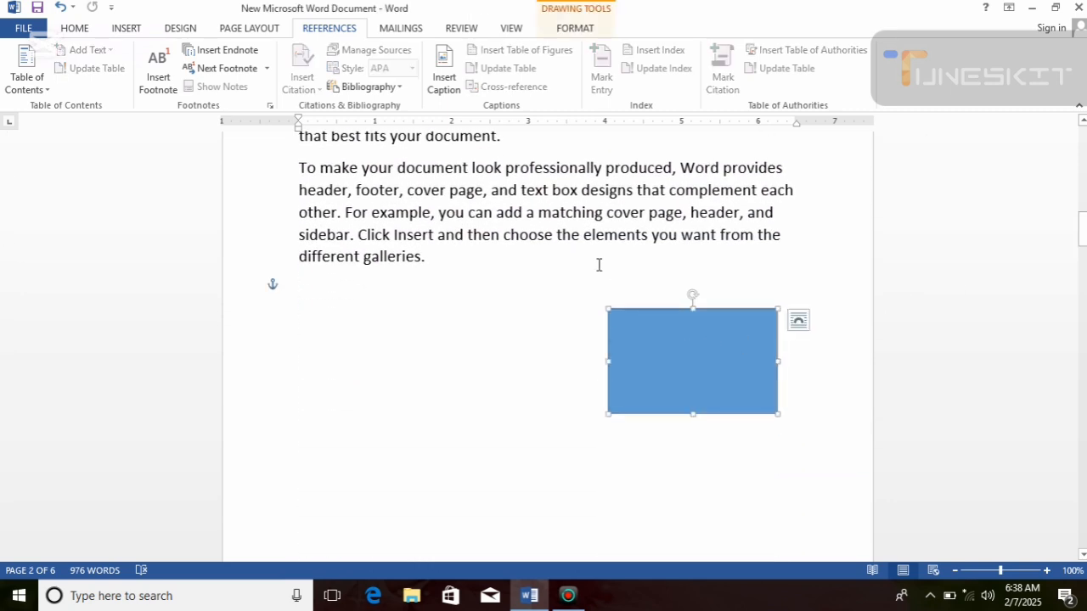
{"action": "left_click", "coordinate": [443, 66]}
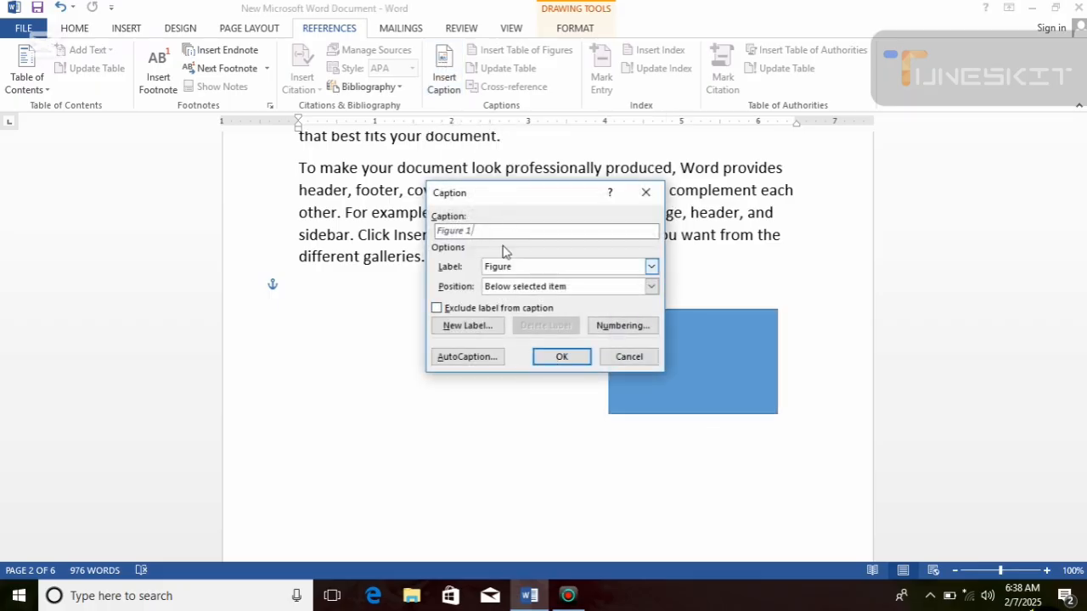
{"action": "left_click", "coordinate": [560, 358]}
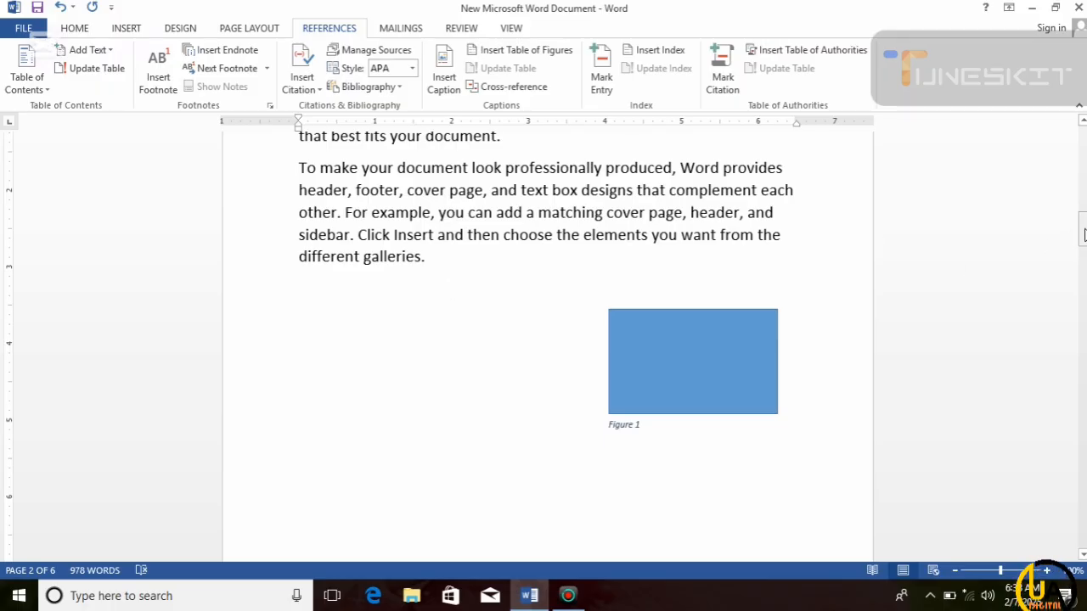
- Add the caption "Figure 2" below the star shape on page 3, using the Figure label
{"action": "mouse_move", "coordinate": [1084, 234]}
{"action": "left_mouse_down"}
{"action": "mouse_move", "coordinate": [1084, 353]}
{"action": "mouse_move", "coordinate": [1083, 328]}
{"action": "left_mouse_up"}
{"action": "left_click", "coordinate": [695, 437]}
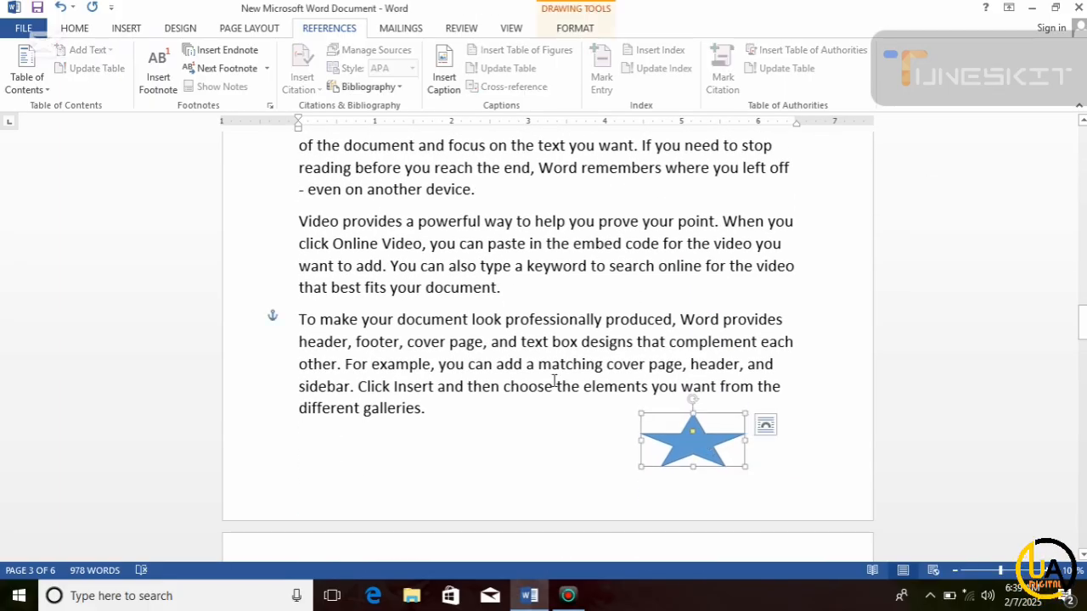
{"action": "left_click", "coordinate": [444, 77]}
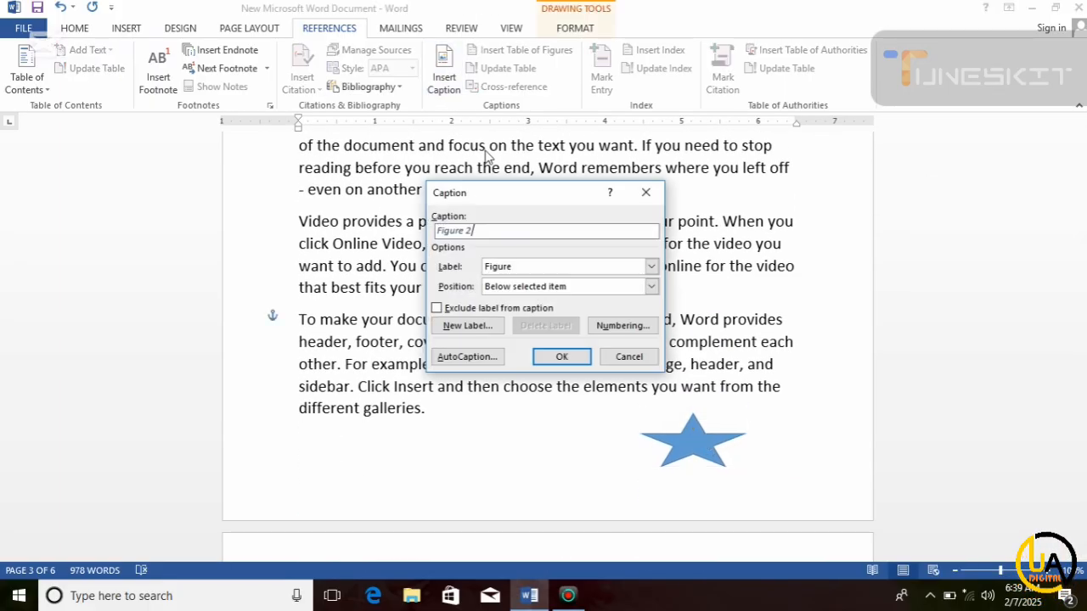
{"action": "left_click", "coordinate": [571, 358]}
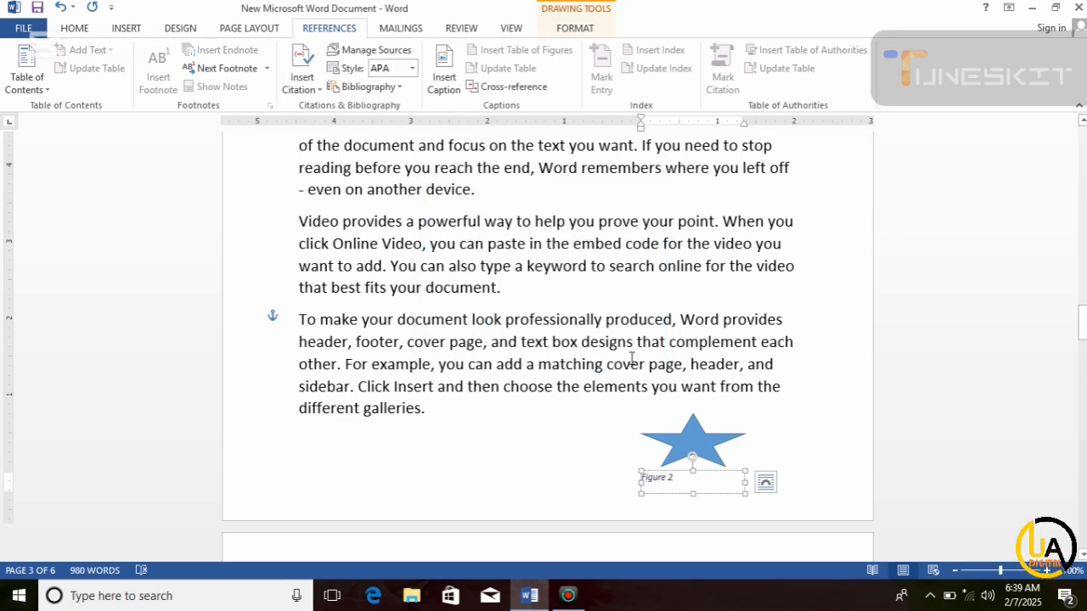
- Add the caption "Figure 3" below the down-arrow shape on page 4, using the Figure label
{"action": "left_click_drag", "start_coordinate": [1078, 341], "coordinate": [1079, 379]}
{"action": "left_click", "coordinate": [741, 286]}
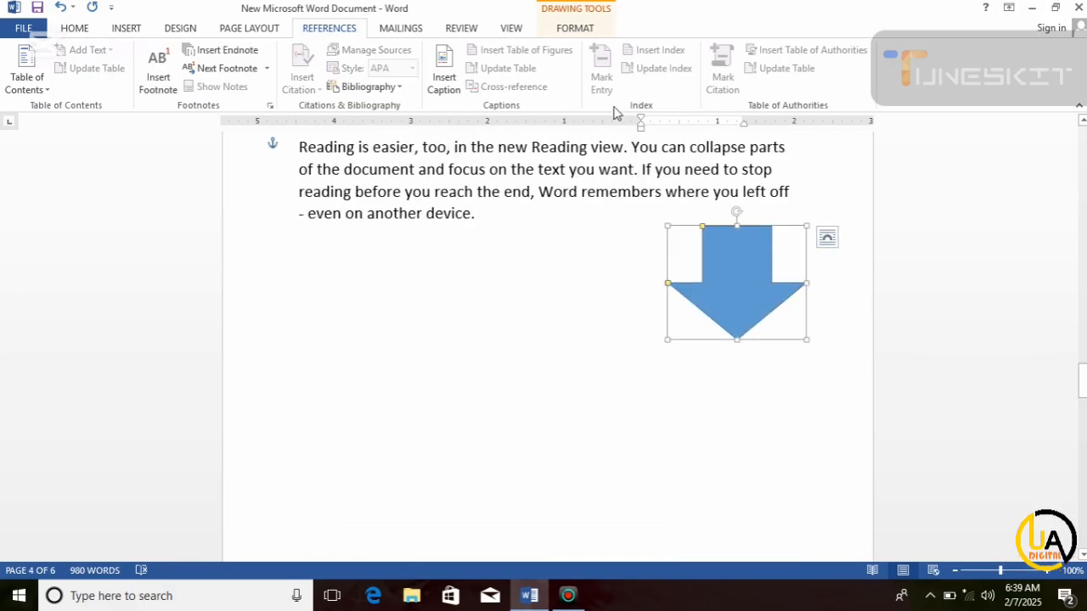
{"action": "left_click", "coordinate": [440, 70]}
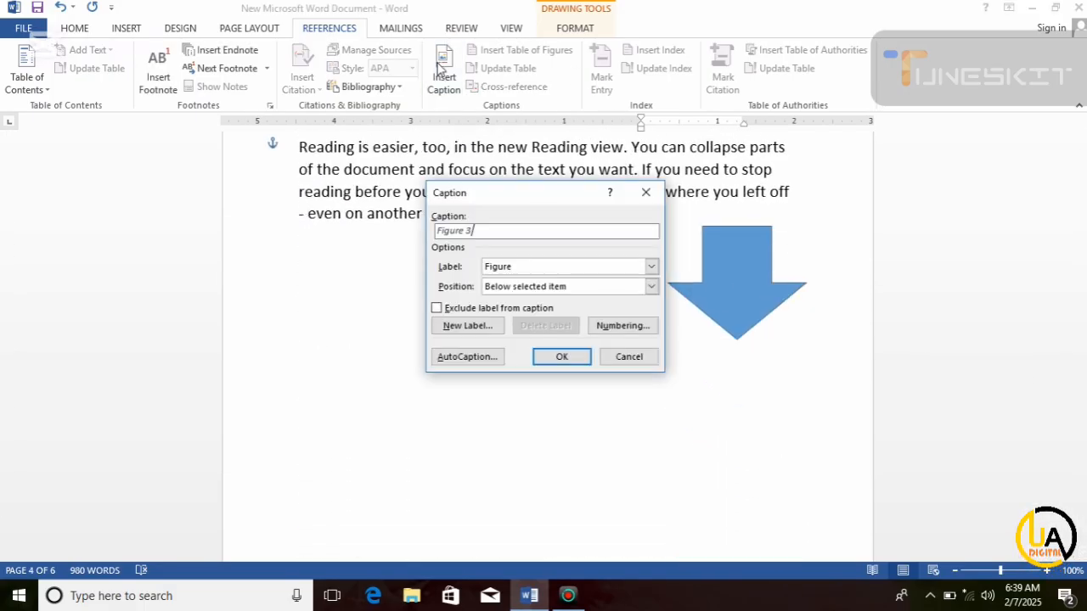
{"action": "left_click", "coordinate": [562, 357]}
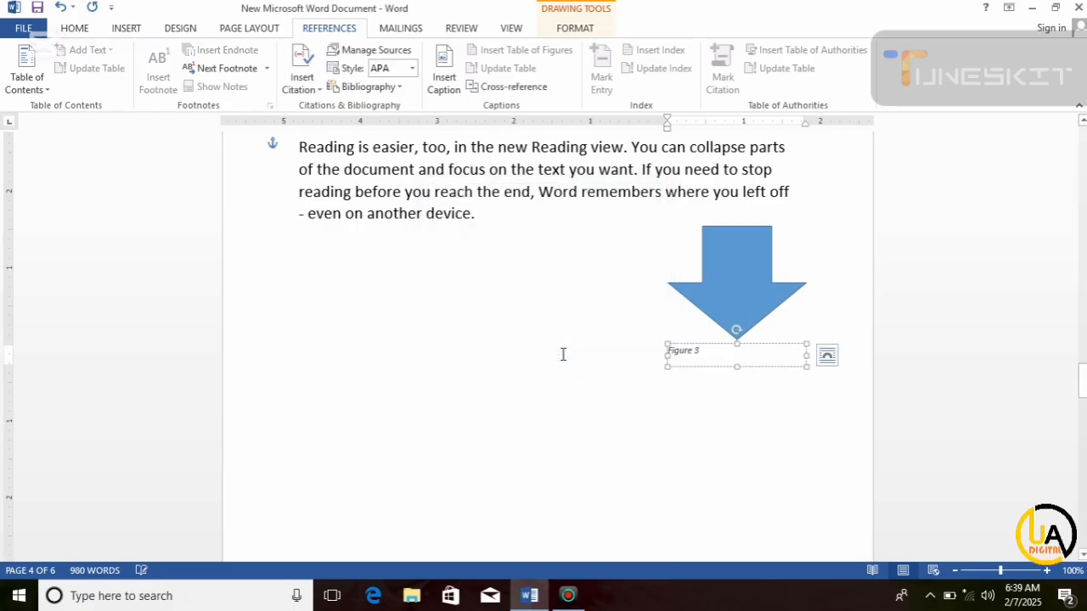
- Add the caption "Figure 4" below the blue circle on page 5, using the Figure label
{"action": "left_click_drag", "start_coordinate": [1083, 389], "coordinate": [1083, 463]}
{"action": "left_click", "coordinate": [760, 320]}
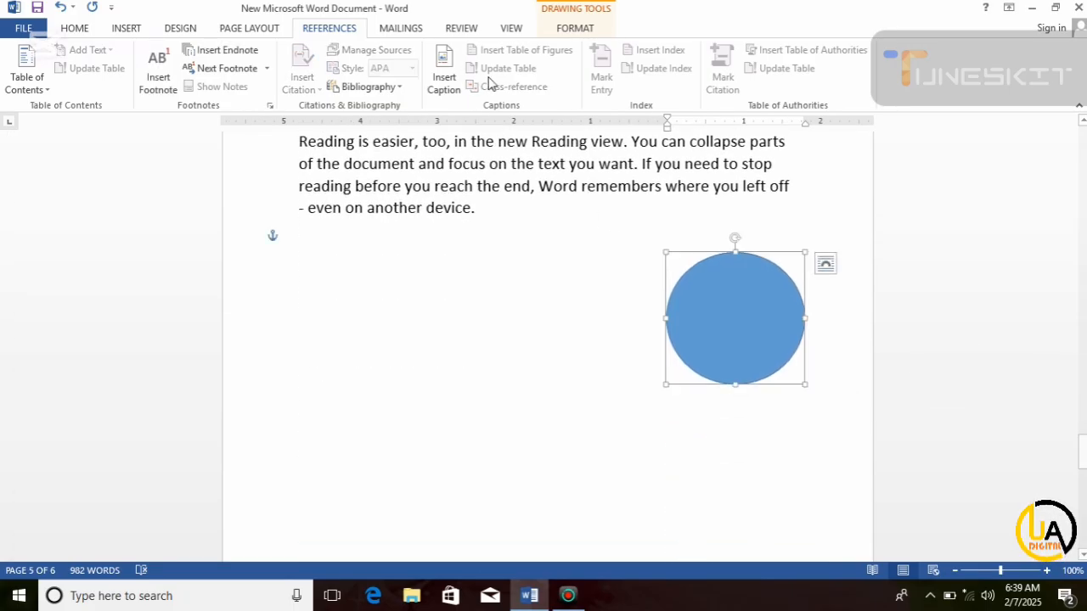
{"action": "left_click", "coordinate": [444, 73]}
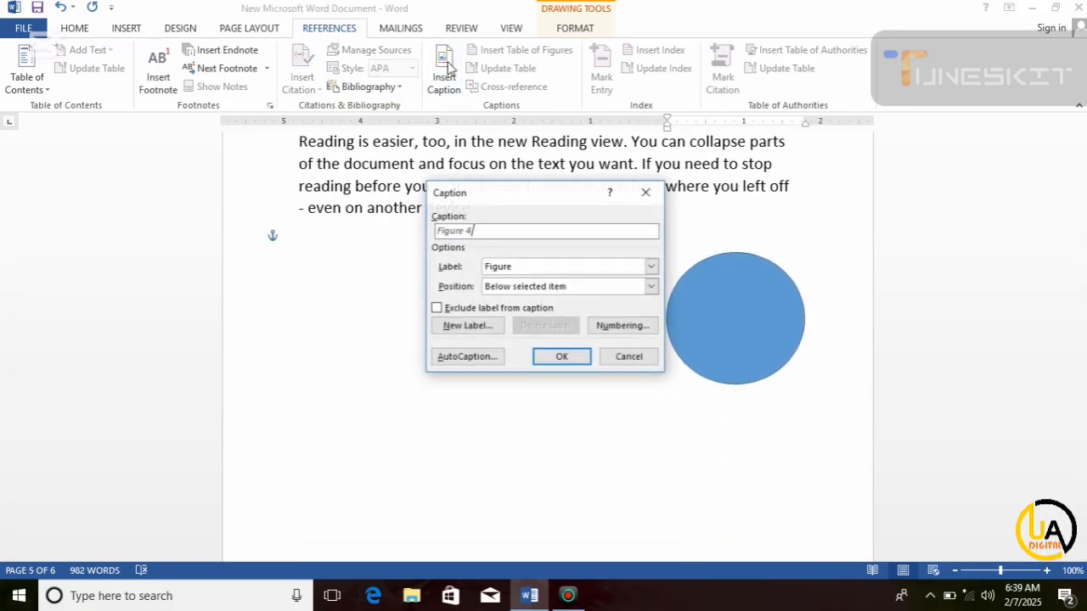
{"action": "left_click", "coordinate": [563, 356]}
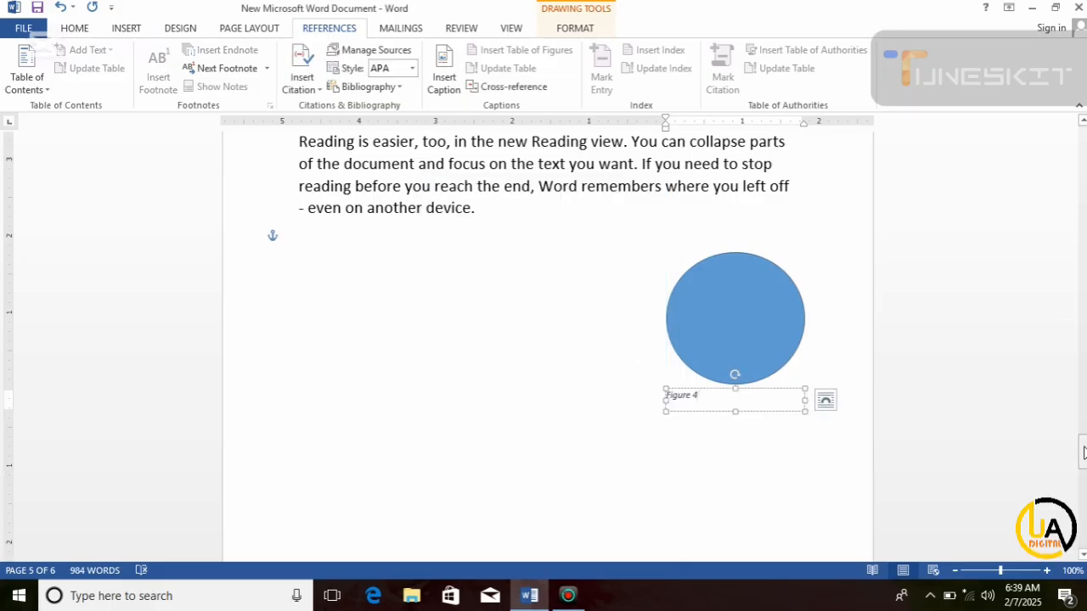
- Add the caption "Figure 5" below the triangle on page 6, using the Figure label
{"action": "left_click_drag", "start_coordinate": [1083, 452], "coordinate": [1083, 533]}
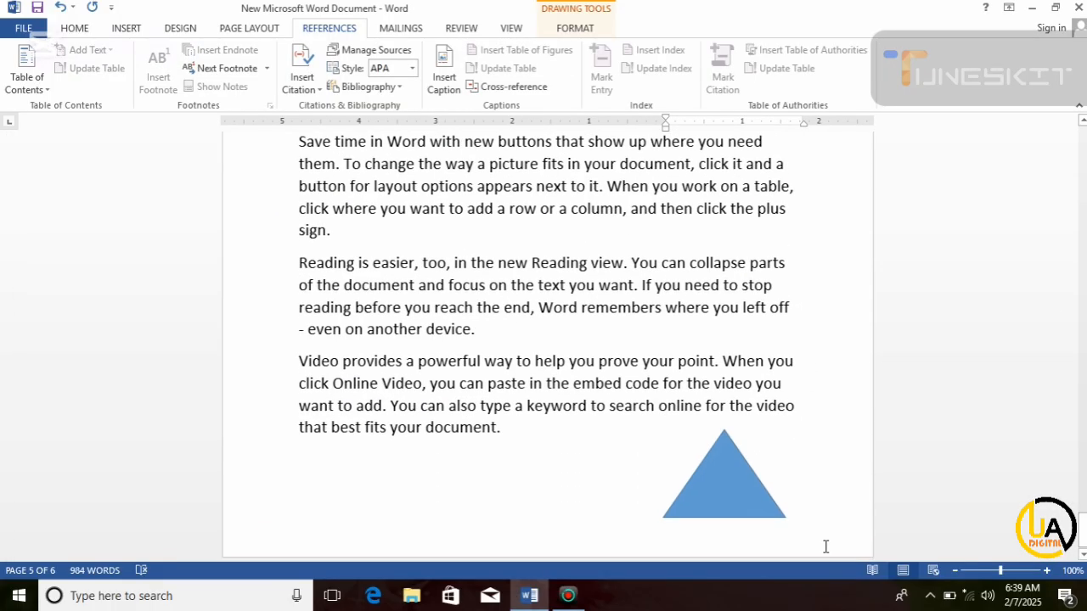
{"action": "left_click", "coordinate": [719, 478]}
{"action": "left_click", "coordinate": [457, 92]}
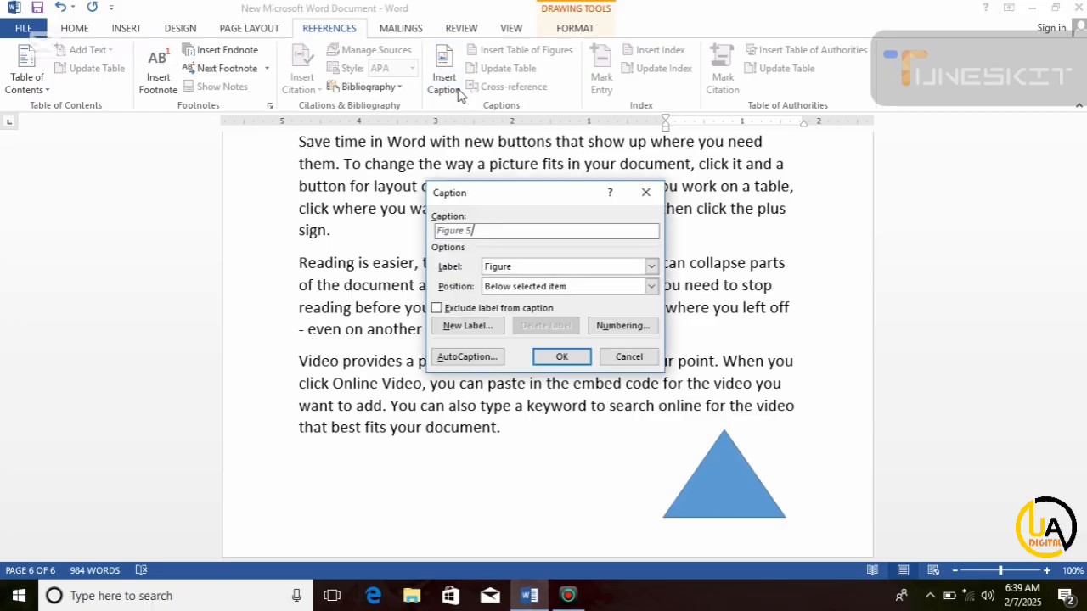
{"action": "left_click", "coordinate": [563, 357]}
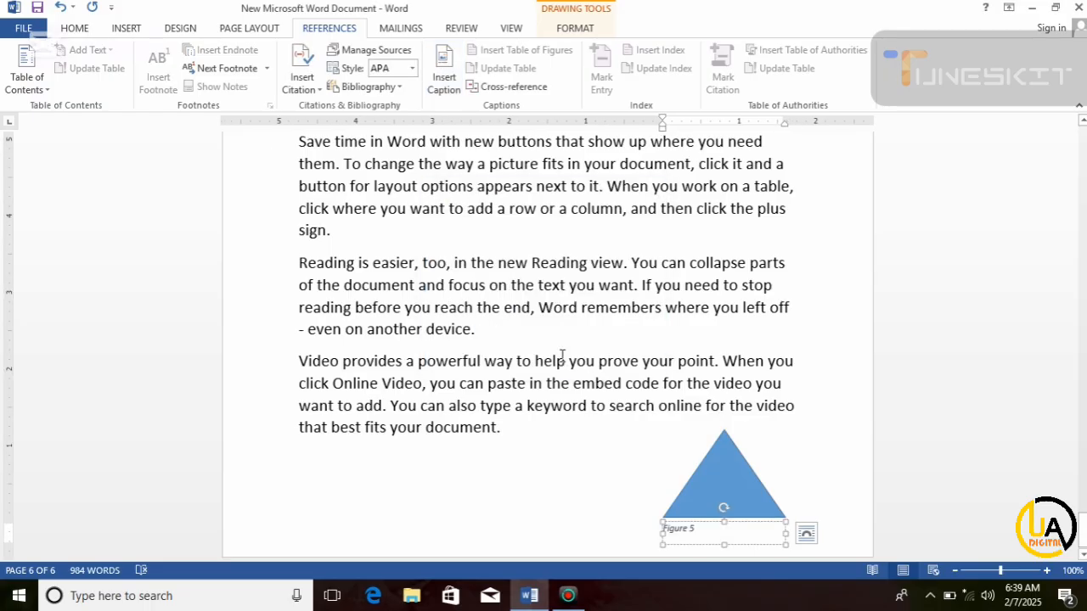
- Insert a table of figures in the Classic format for the Figure label, below the table of contents on the first page
{"action": "left_click_drag", "start_coordinate": [1083, 533], "coordinate": [1082, 158]}
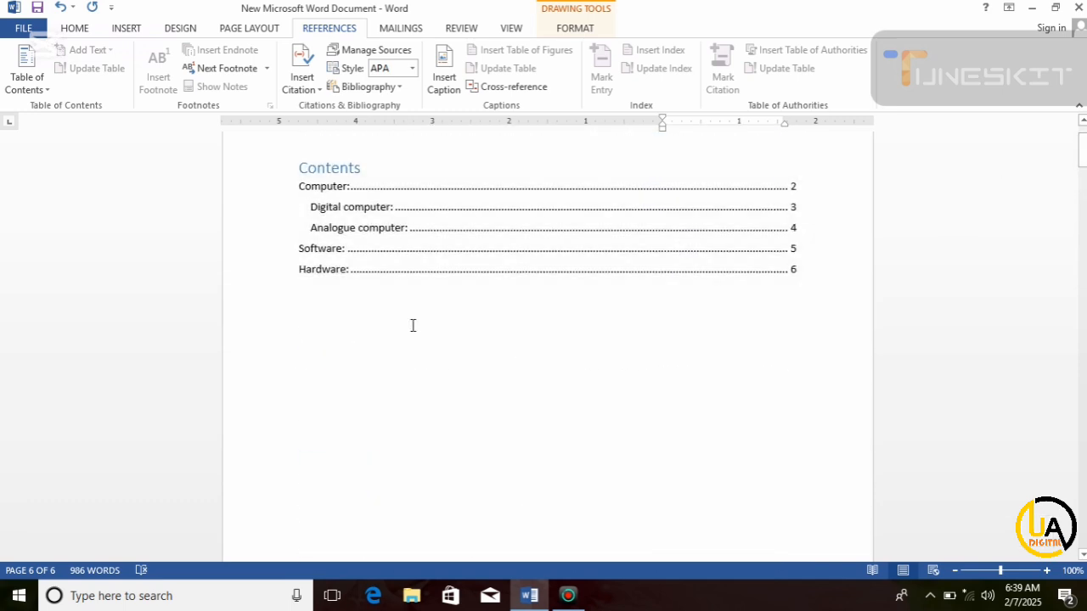
{"action": "left_click", "coordinate": [317, 355]}
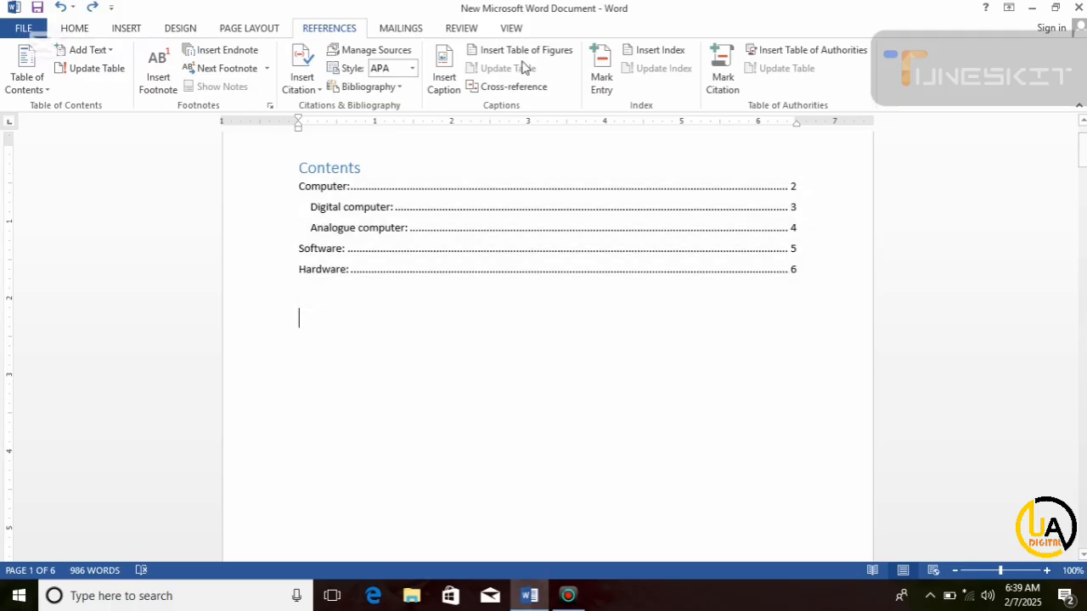
{"action": "left_click", "coordinate": [537, 50]}
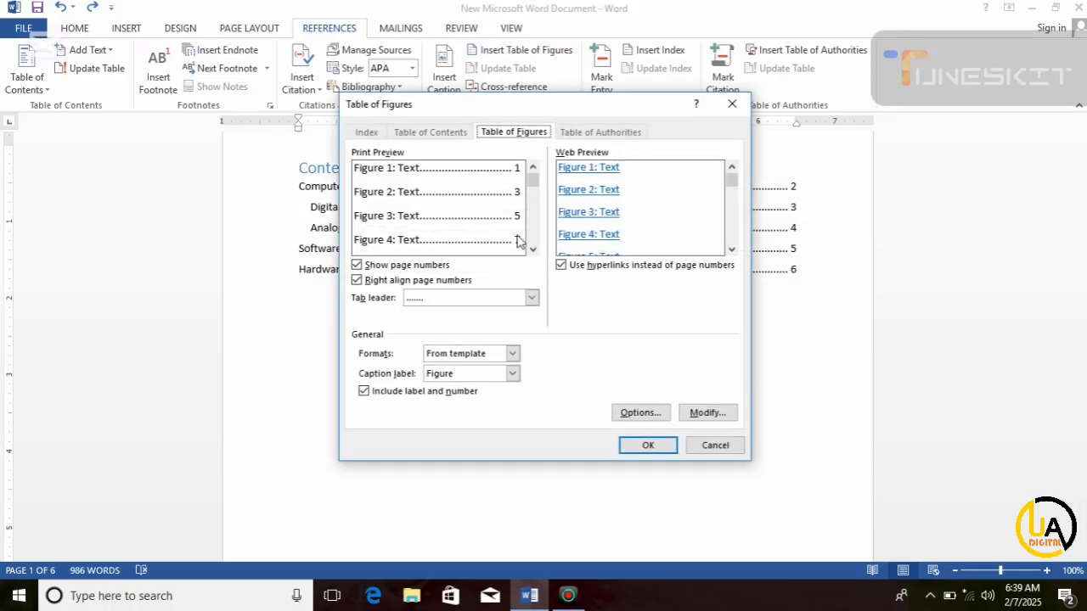
{"action": "left_click", "coordinate": [512, 354]}
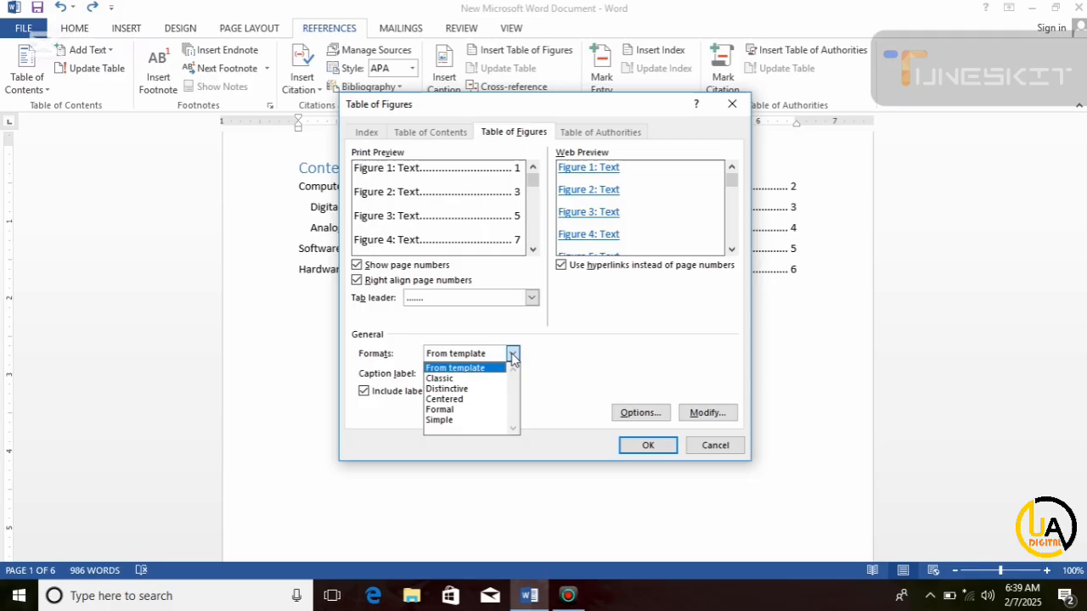
{"action": "left_click", "coordinate": [462, 378]}
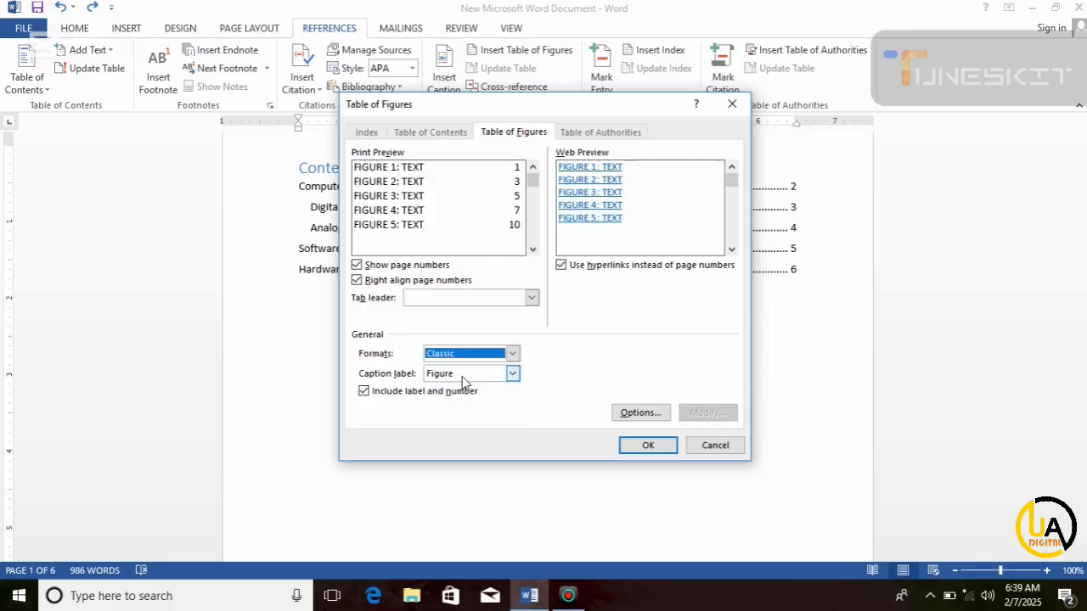
{"action": "left_click", "coordinate": [633, 449]}
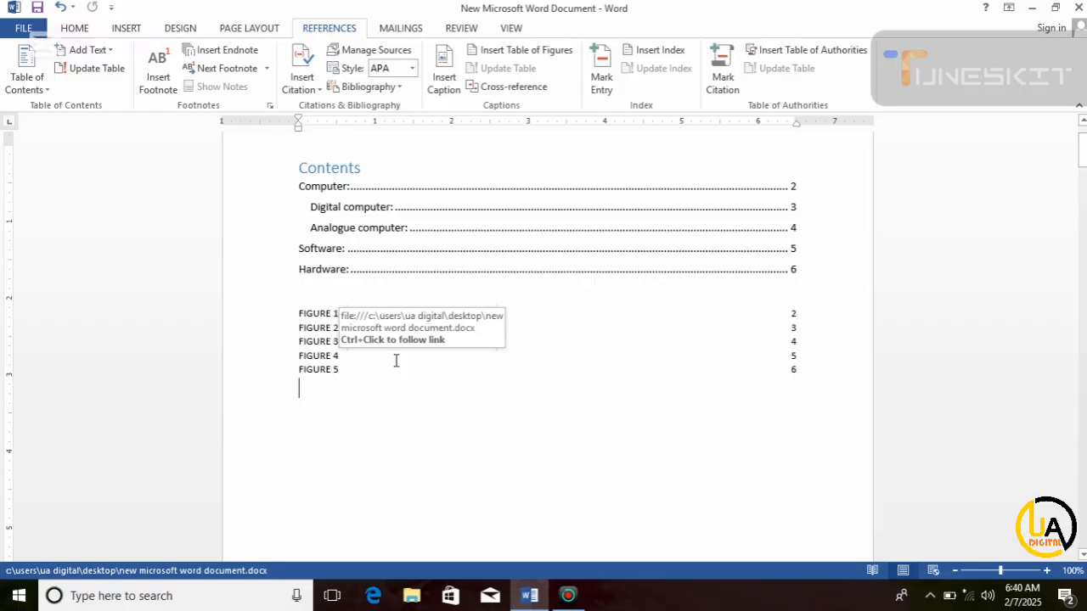
- Mark the "Computer:" heading on page 2 as an index entry for the current page
{"action": "scroll", "coordinate": [396, 361], "scroll_direction": "down", "scroll_amount": 2}
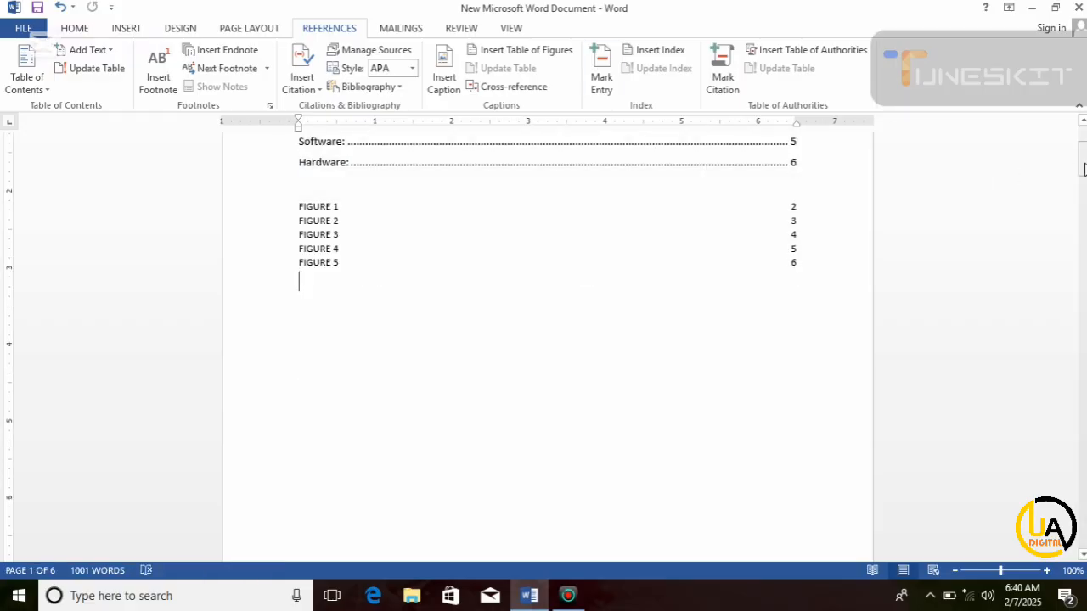
{"action": "left_click_drag", "start_coordinate": [1085, 167], "coordinate": [1084, 213]}
{"action": "left_click_drag", "start_coordinate": [374, 270], "coordinate": [299, 270]}
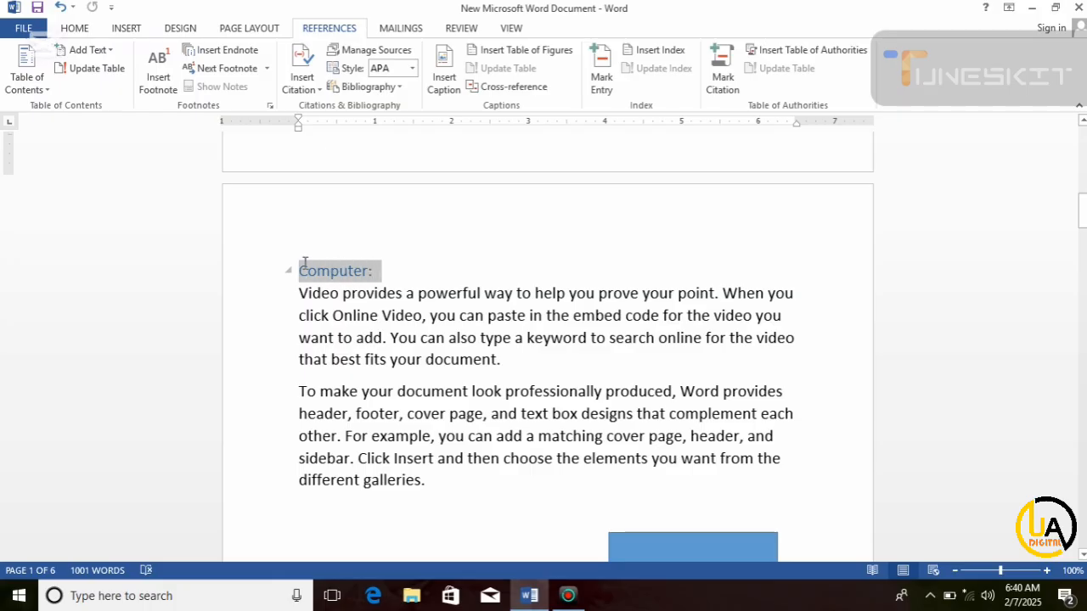
{"action": "left_click", "coordinate": [600, 59]}
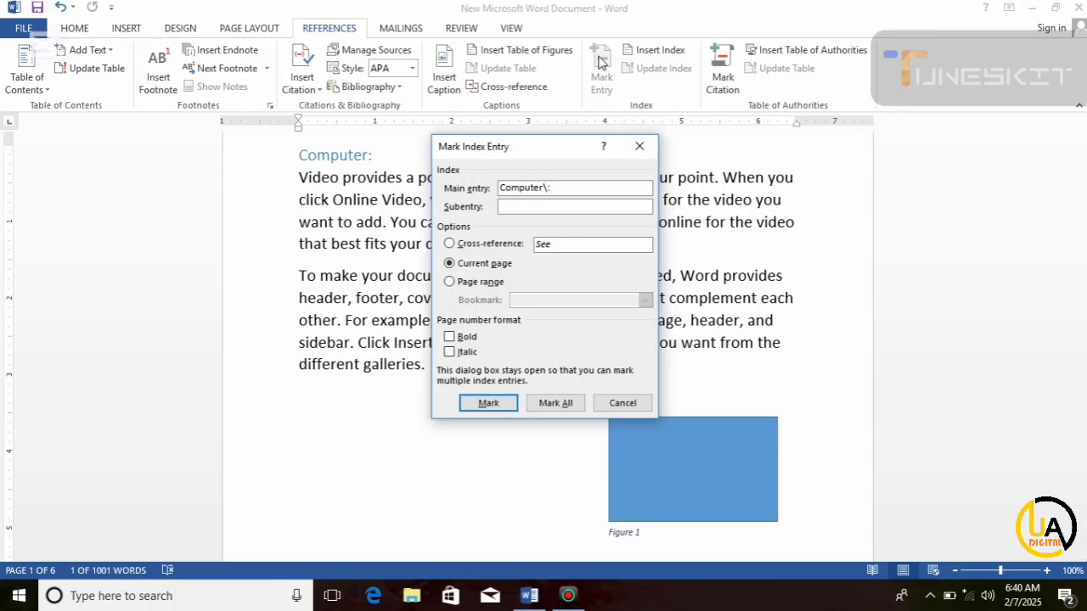
{"action": "left_click", "coordinate": [488, 403]}
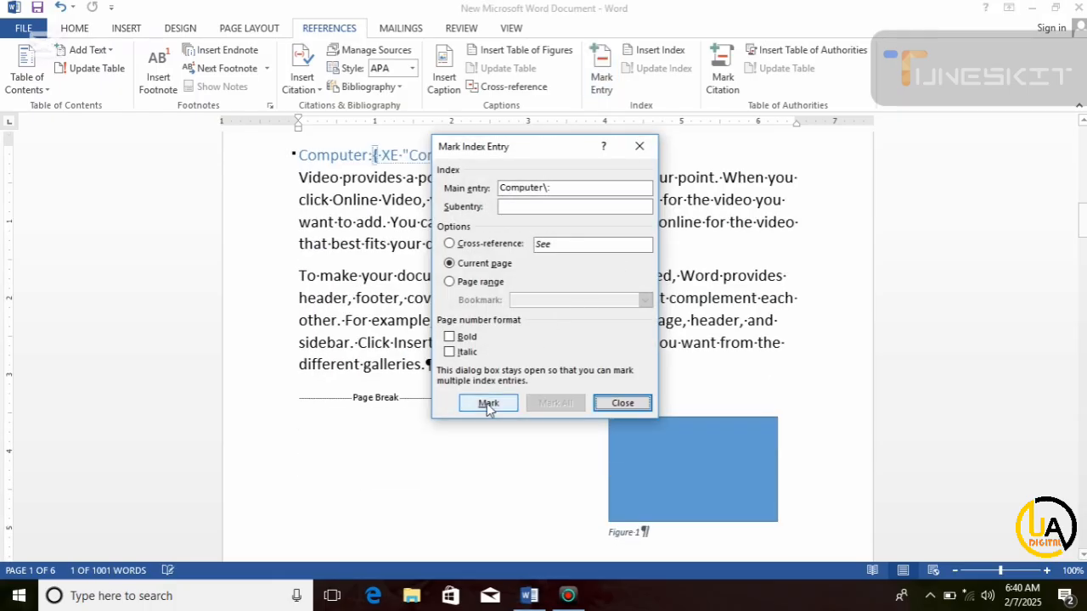
{"action": "left_click", "coordinate": [623, 403]}
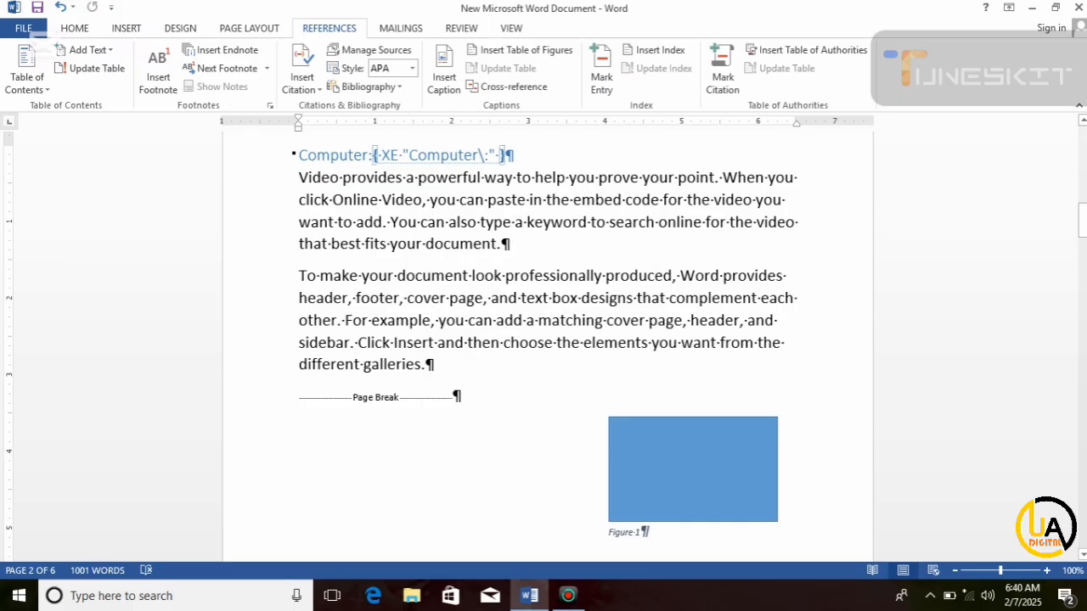
- Mark the "Digital computer:" heading on page 3 as an index entry for the current page
{"action": "left_click_drag", "start_coordinate": [1083, 222], "coordinate": [1083, 283]}
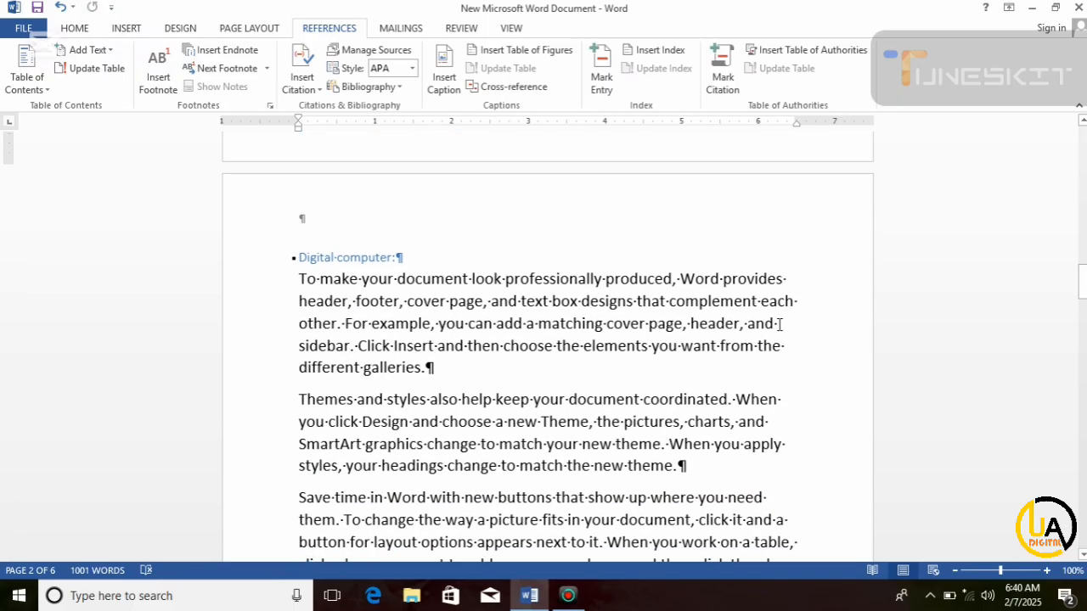
{"action": "left_click_drag", "start_coordinate": [372, 252], "coordinate": [294, 256]}
{"action": "left_click", "coordinate": [601, 66]}
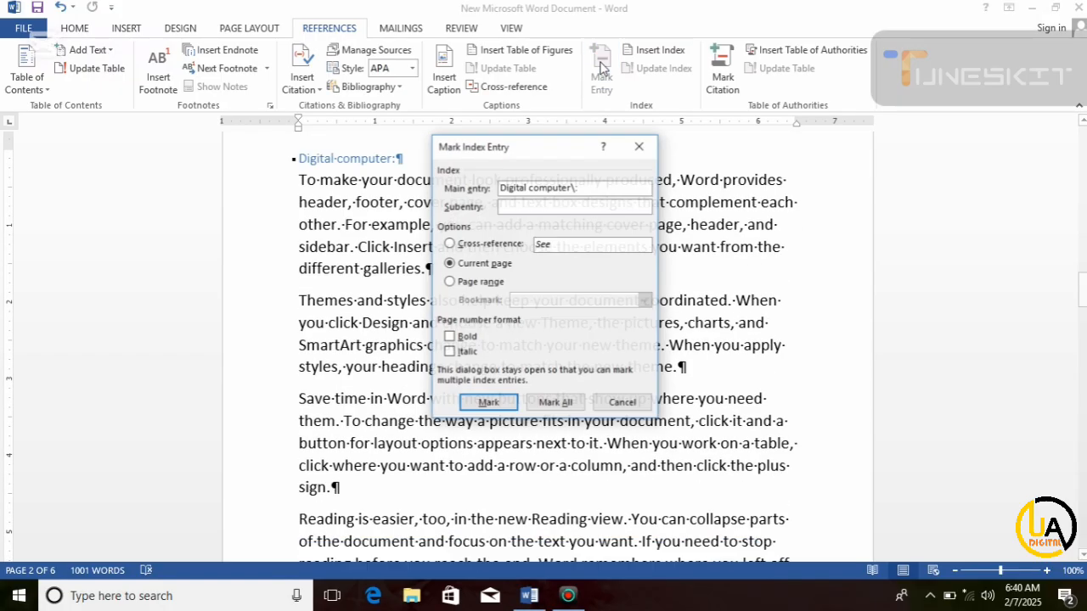
{"action": "left_click", "coordinate": [497, 403]}
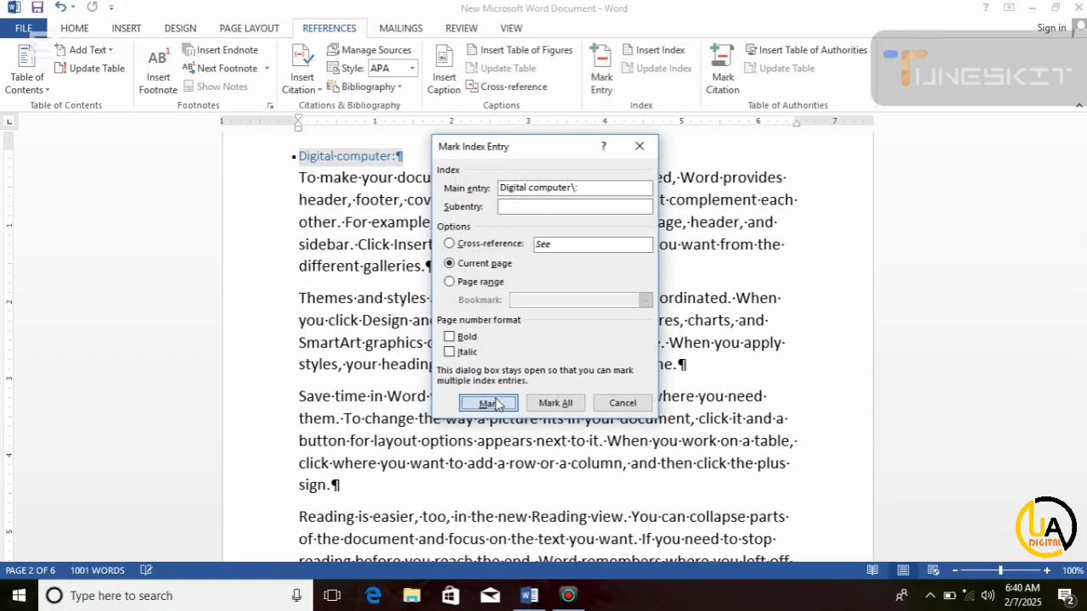
{"action": "left_click", "coordinate": [621, 403]}
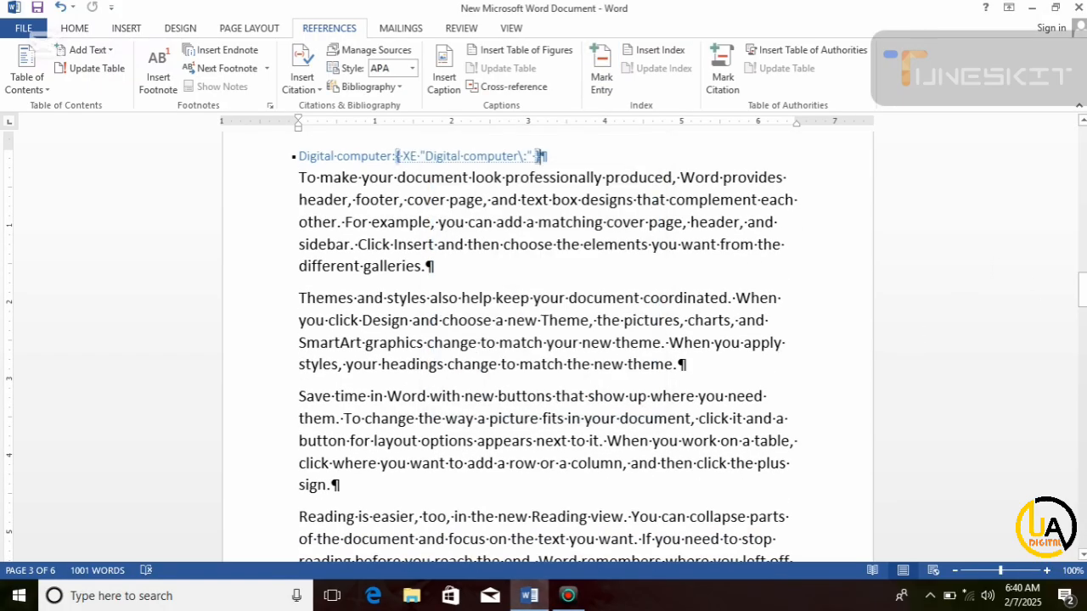
- Mark the "Analogue computer:" heading on page 4 as an index entry for the current page
{"action": "left_click_drag", "start_coordinate": [1083, 290], "coordinate": [1085, 380]}
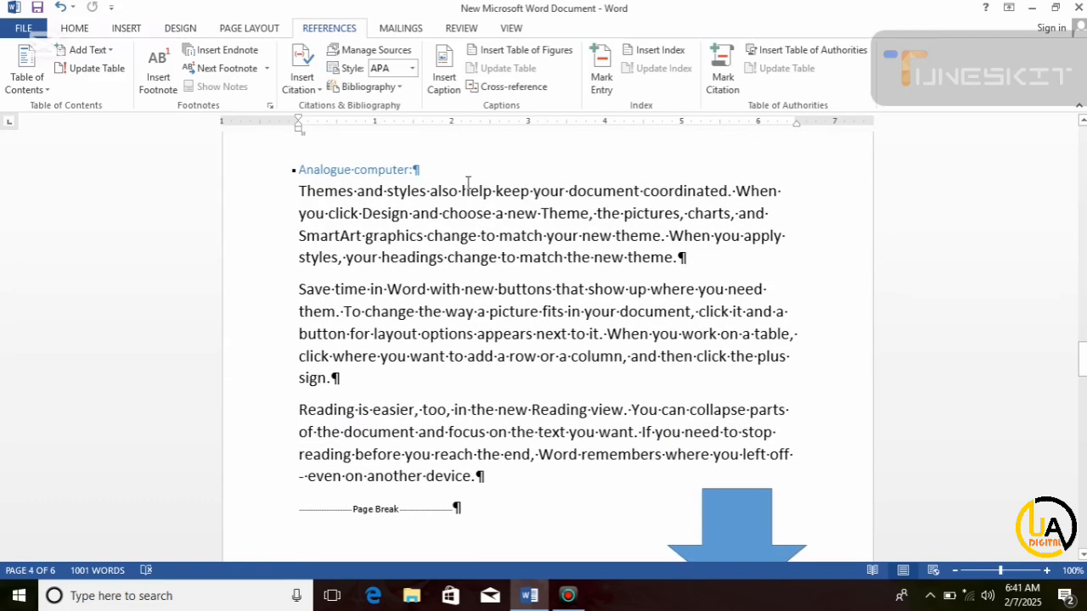
{"action": "left_click_drag", "start_coordinate": [423, 166], "coordinate": [297, 170]}
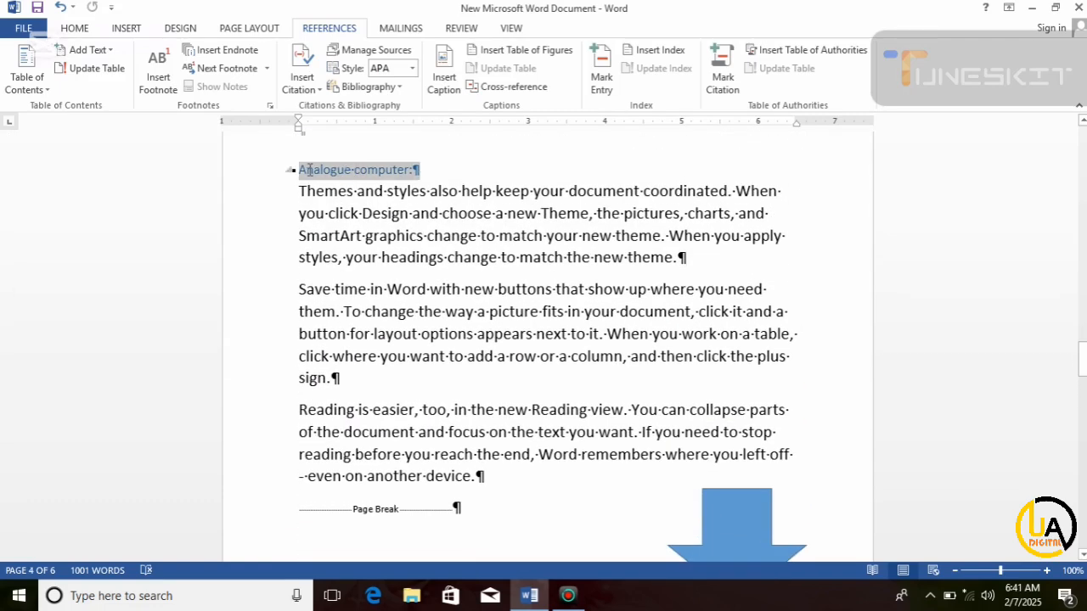
{"action": "left_click", "coordinate": [600, 58]}
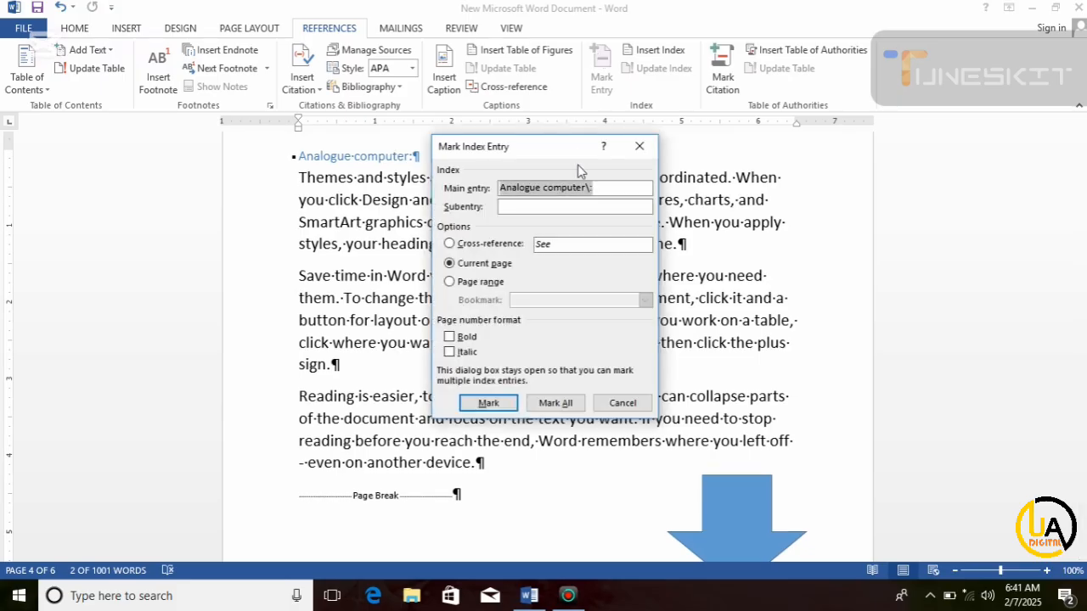
{"action": "left_click", "coordinate": [501, 402]}
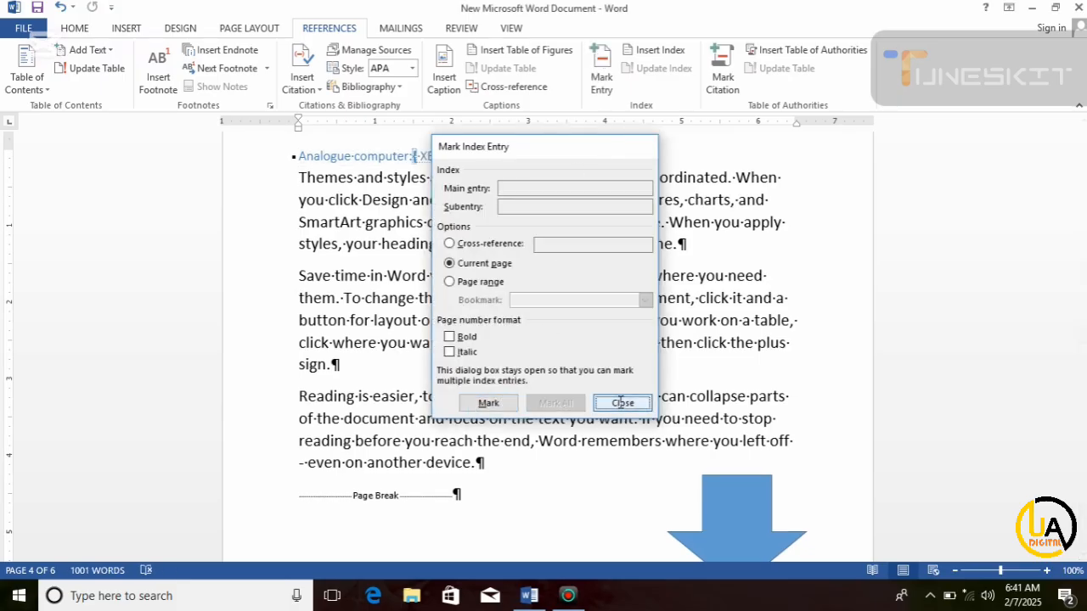
{"action": "left_click", "coordinate": [621, 403]}
- Mark the "Software:" heading on page 5 as an index entry for the current page
{"action": "left_click_drag", "start_coordinate": [1084, 386], "coordinate": [1084, 413]}
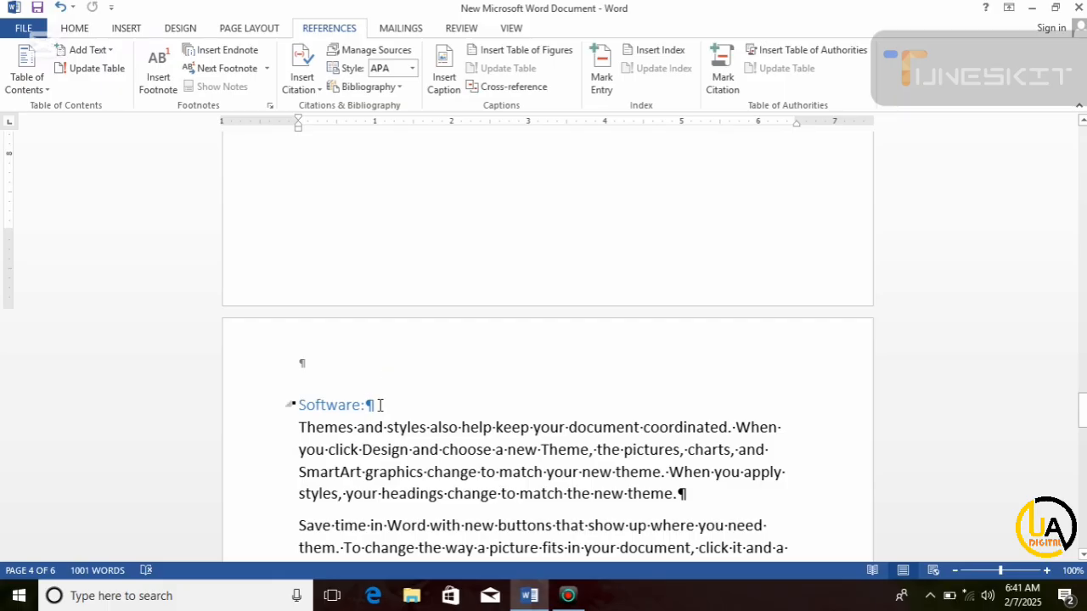
{"action": "left_click_drag", "start_coordinate": [348, 410], "coordinate": [275, 412]}
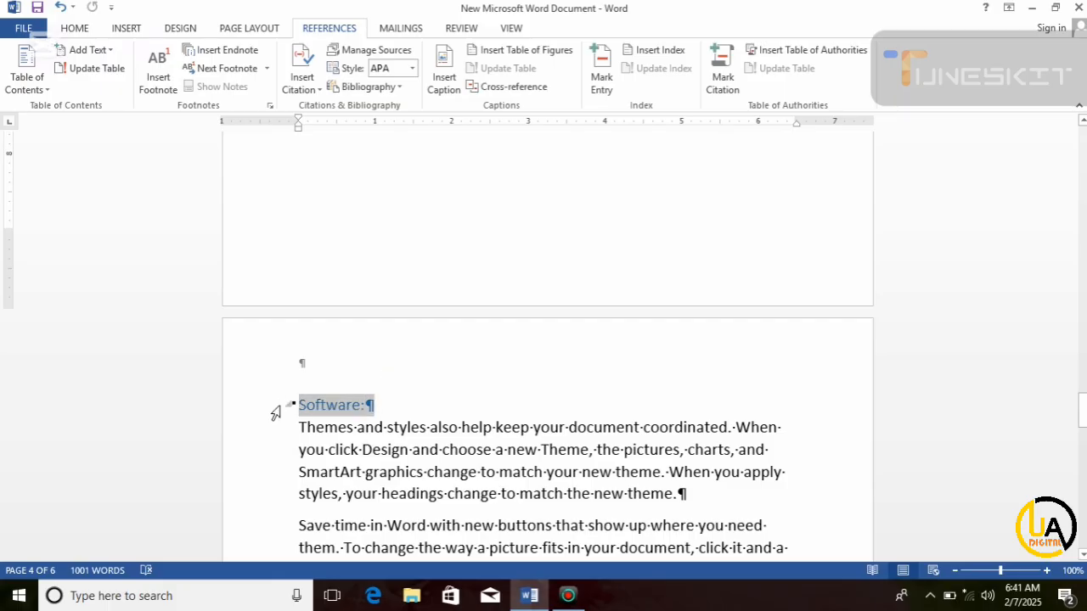
{"action": "left_click", "coordinate": [603, 75]}
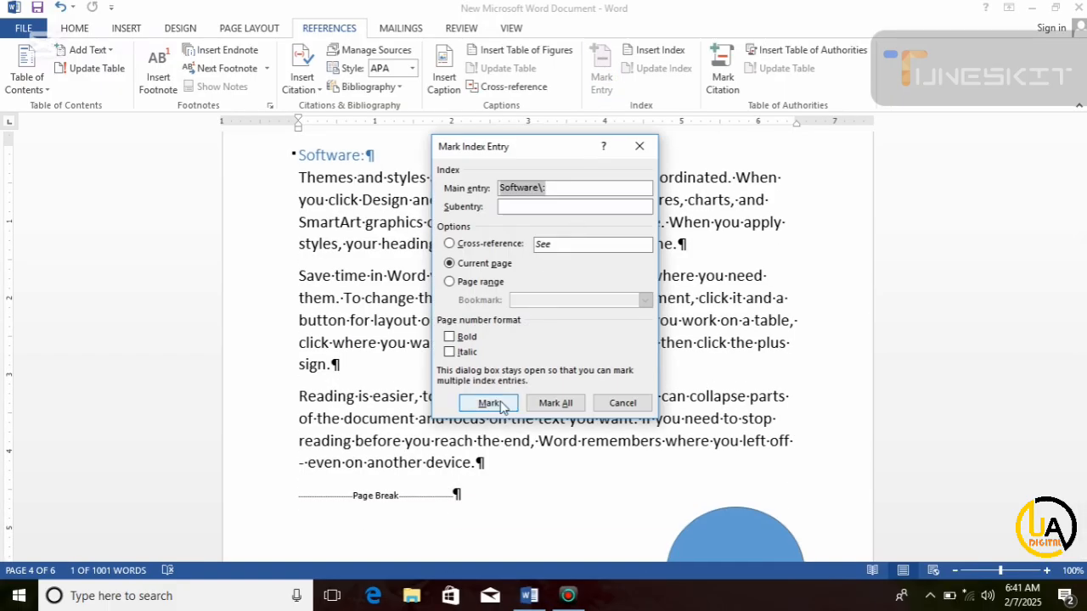
{"action": "left_click", "coordinate": [492, 404]}
{"action": "left_click", "coordinate": [614, 403]}
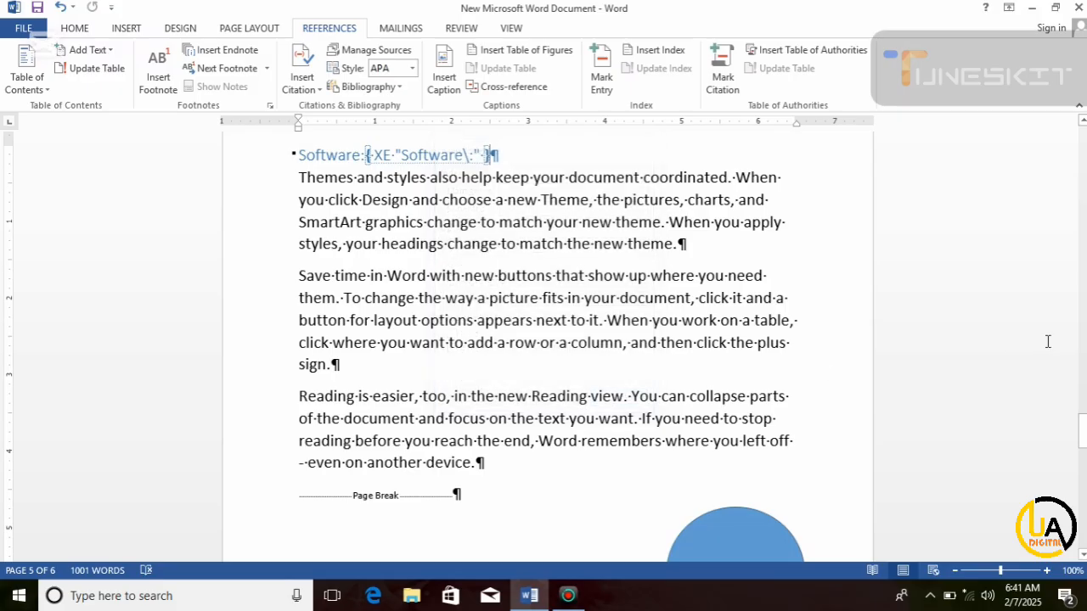
- Mark the "Hardware:" heading on page 6 as an index entry for the current page
{"action": "left_click_drag", "start_coordinate": [1083, 431], "coordinate": [1083, 486]}
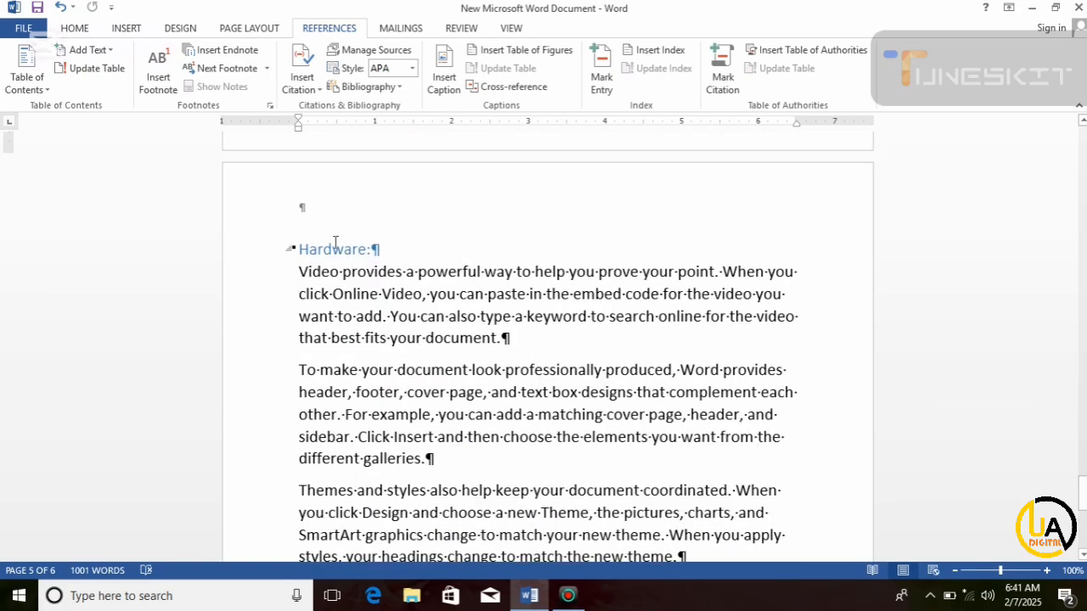
{"action": "left_click_drag", "start_coordinate": [389, 254], "coordinate": [288, 248]}
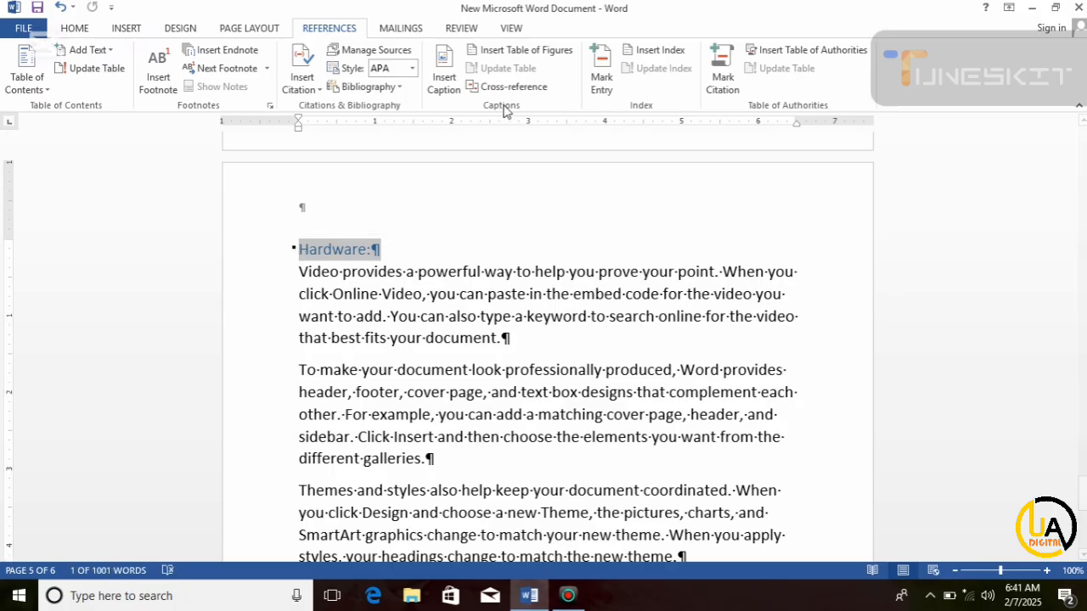
{"action": "left_click", "coordinate": [602, 68]}
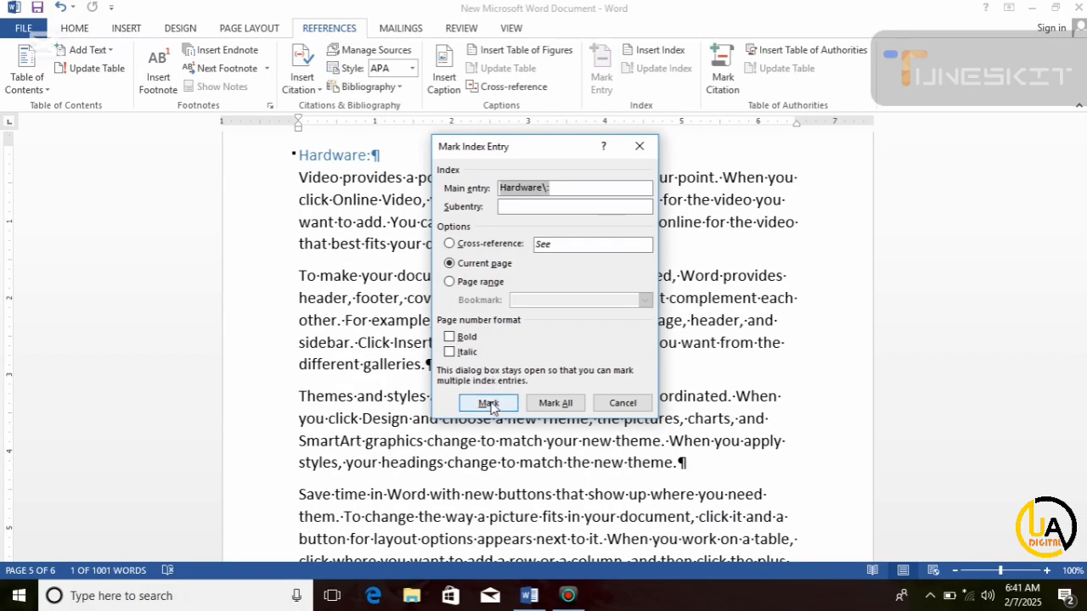
{"action": "left_click", "coordinate": [489, 404]}
{"action": "left_click", "coordinate": [615, 404]}
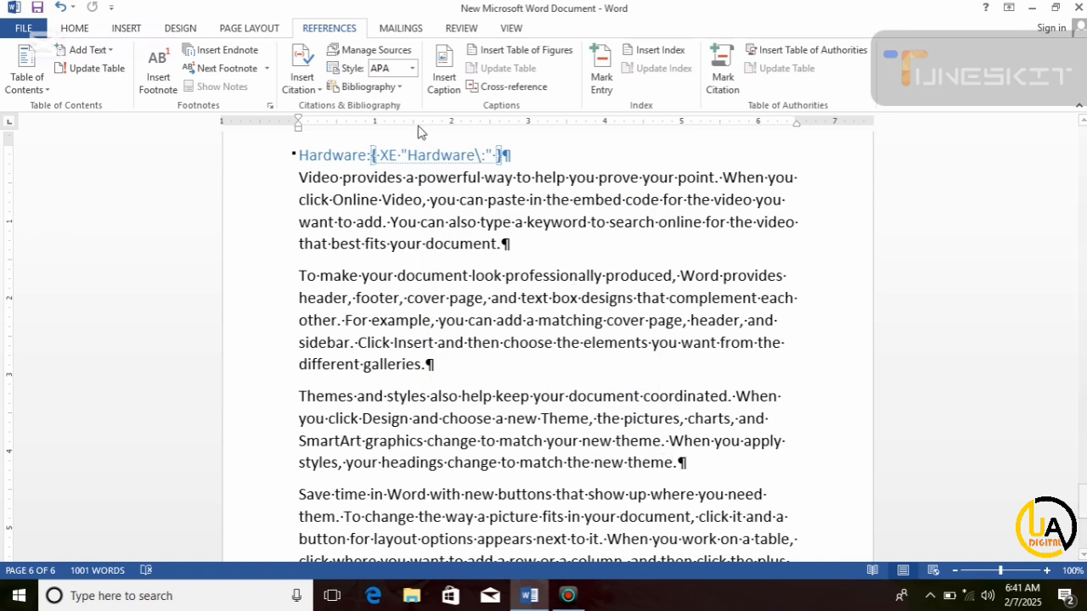
- Hide the paragraph marks and index field codes in the document
{"action": "left_click", "coordinate": [74, 29]}
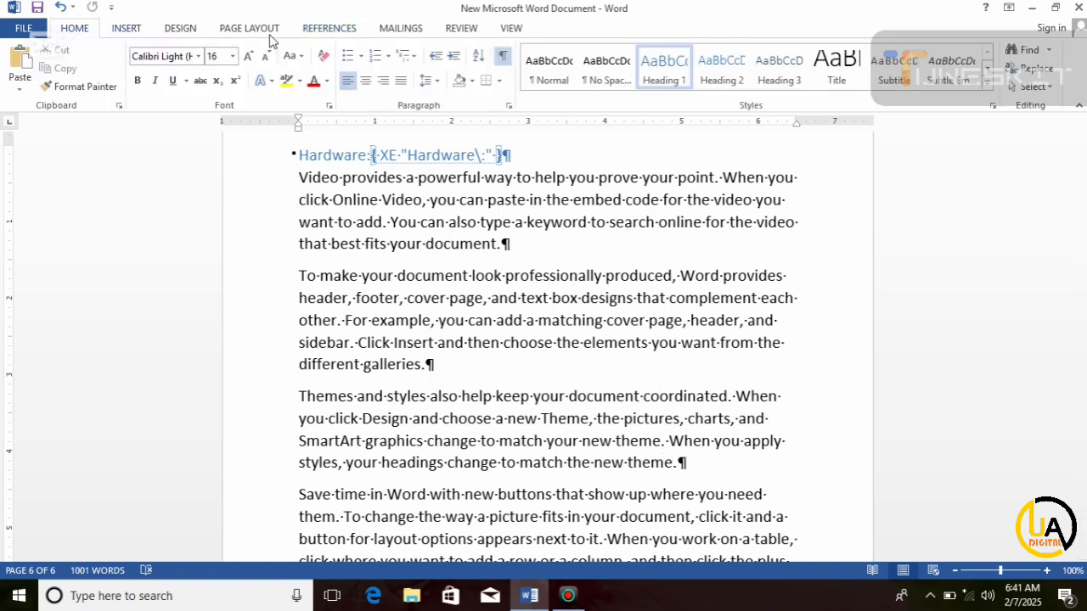
{"action": "left_click", "coordinate": [504, 58]}
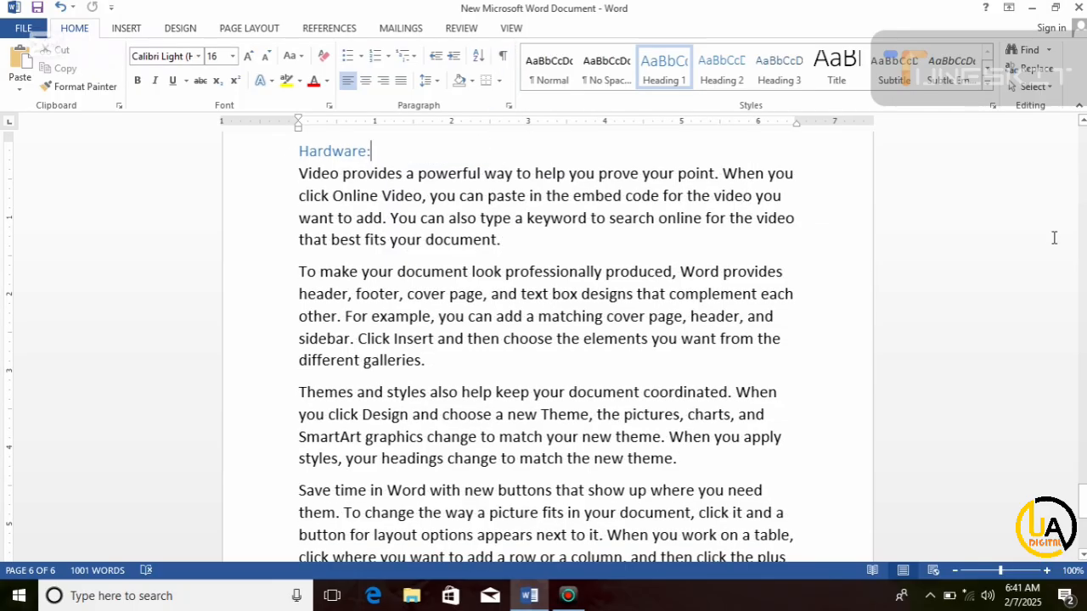
- Insert an indented two-column index in the Classic format below the table of figures on page 1
{"action": "left_click_drag", "start_coordinate": [1085, 501], "coordinate": [1083, 150]}
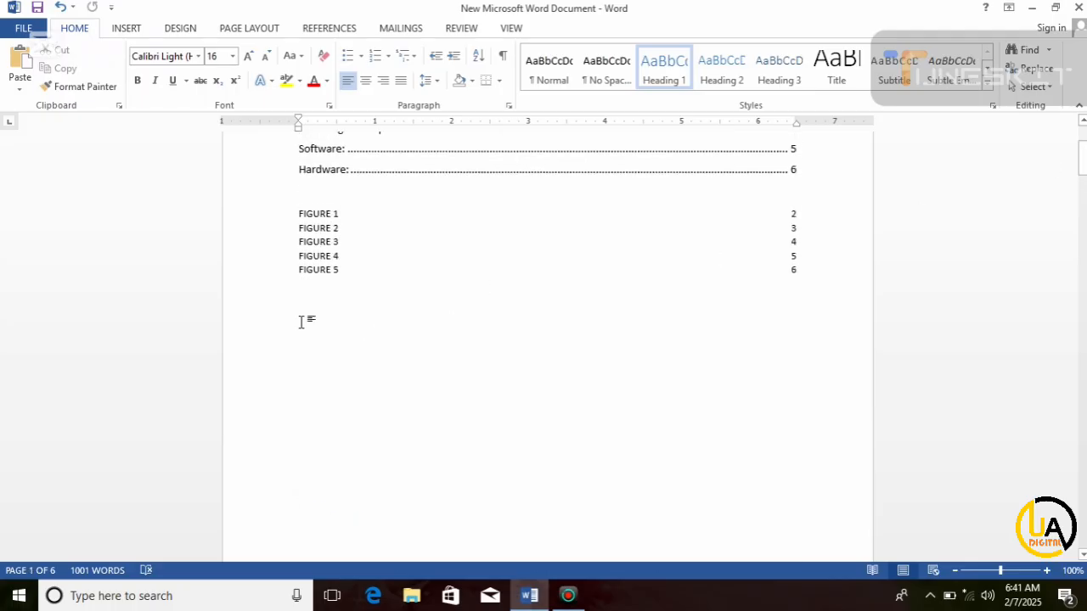
{"action": "left_click", "coordinate": [332, 28]}
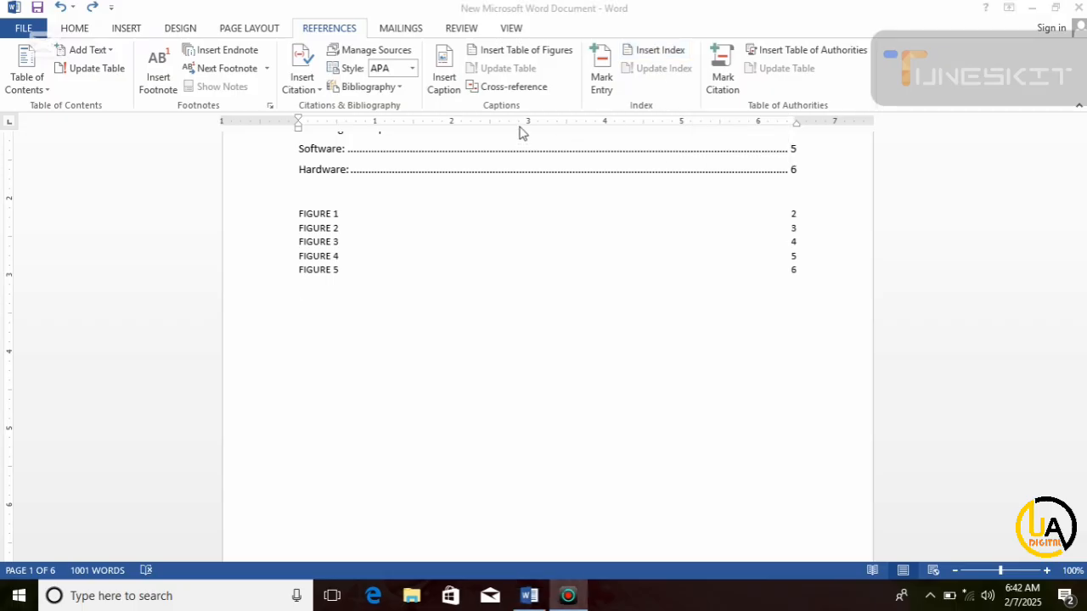
{"action": "left_click", "coordinate": [650, 53]}
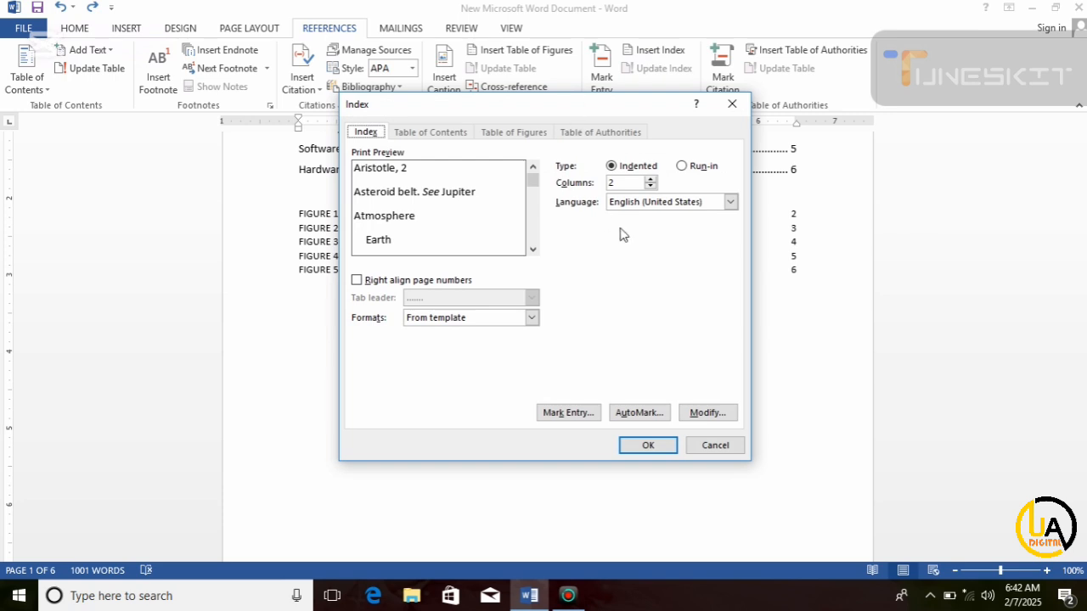
{"action": "left_click", "coordinate": [531, 318]}
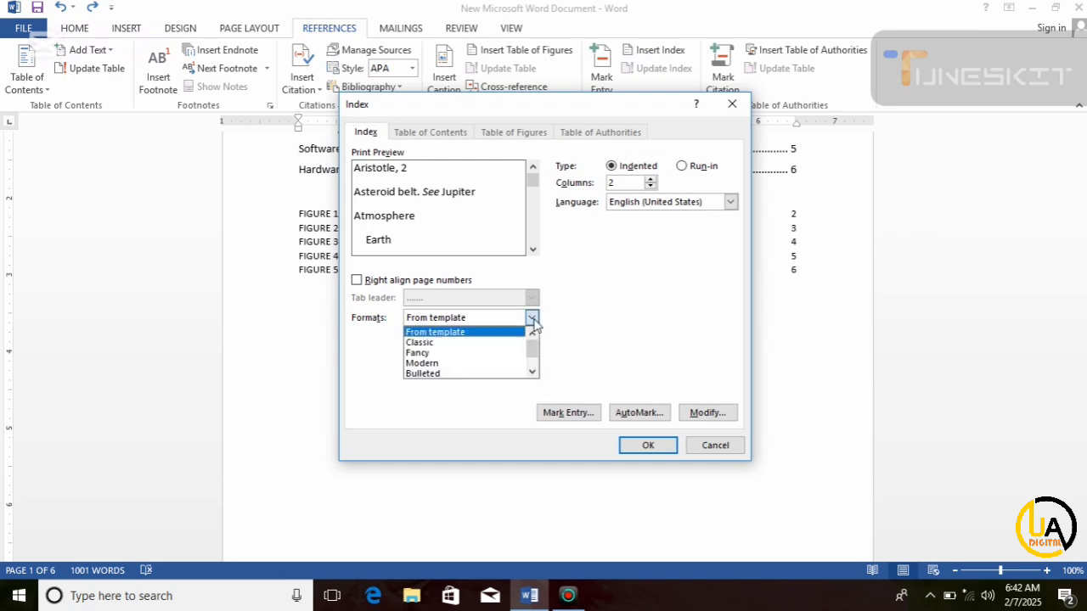
{"action": "left_click", "coordinate": [463, 345]}
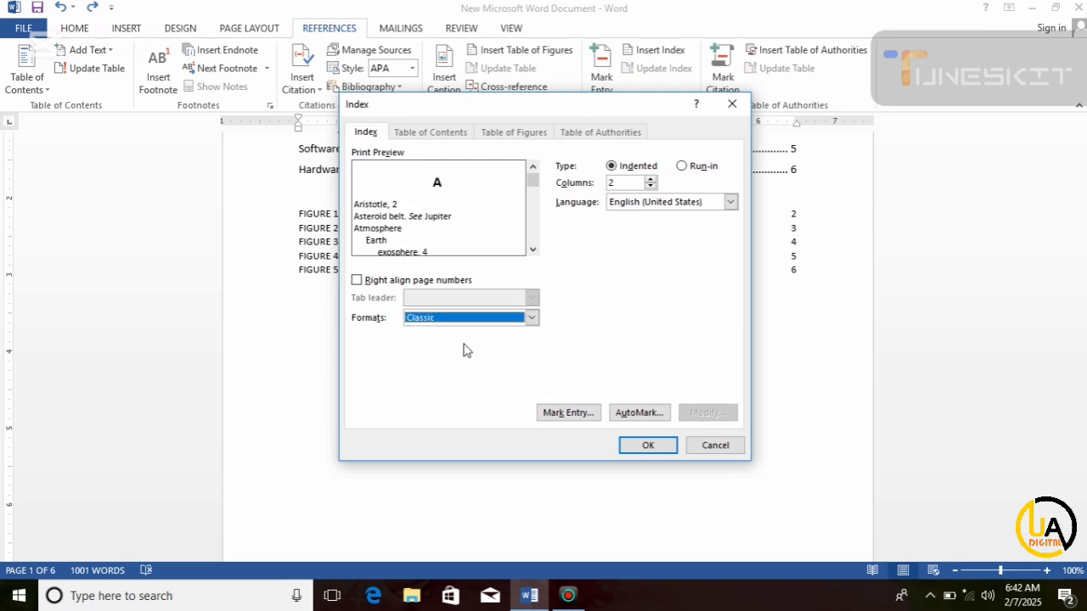
{"action": "left_click", "coordinate": [648, 445]}
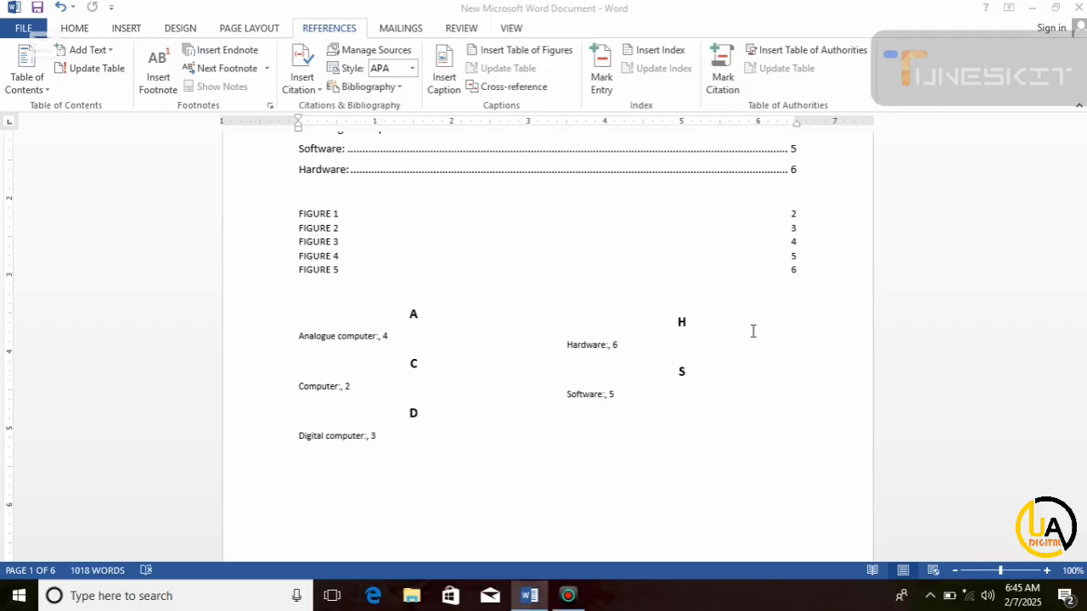
{"action": "left_click", "coordinate": [671, 405]}
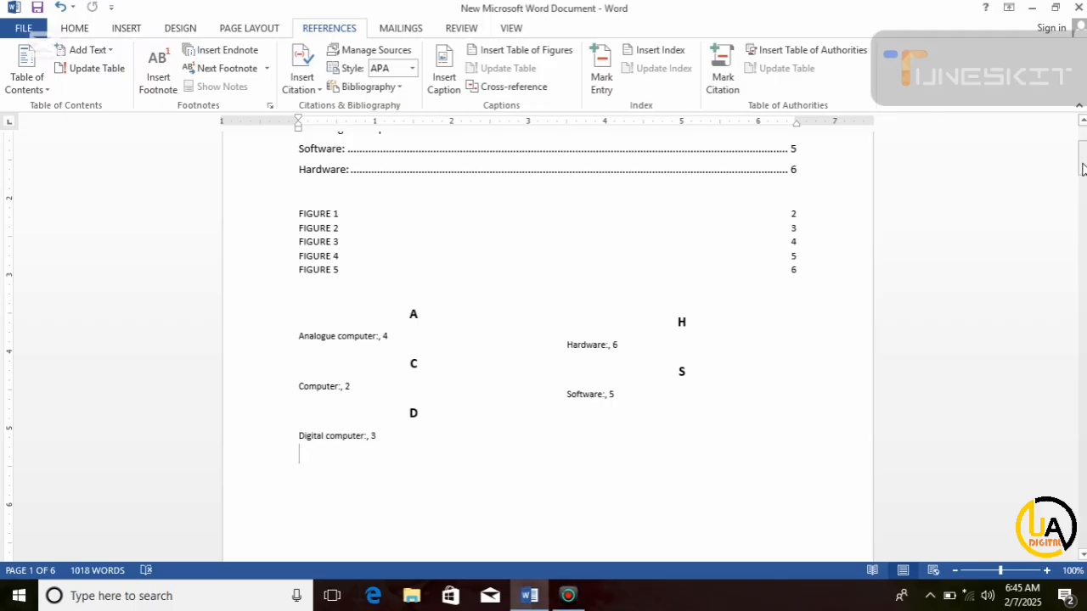
- Add the words banana, tomato, apple, potato, carrot and mango on separate lines below the page 2 text, beside Figure 1
{"action": "left_click_drag", "start_coordinate": [1082, 169], "coordinate": [1083, 185]}
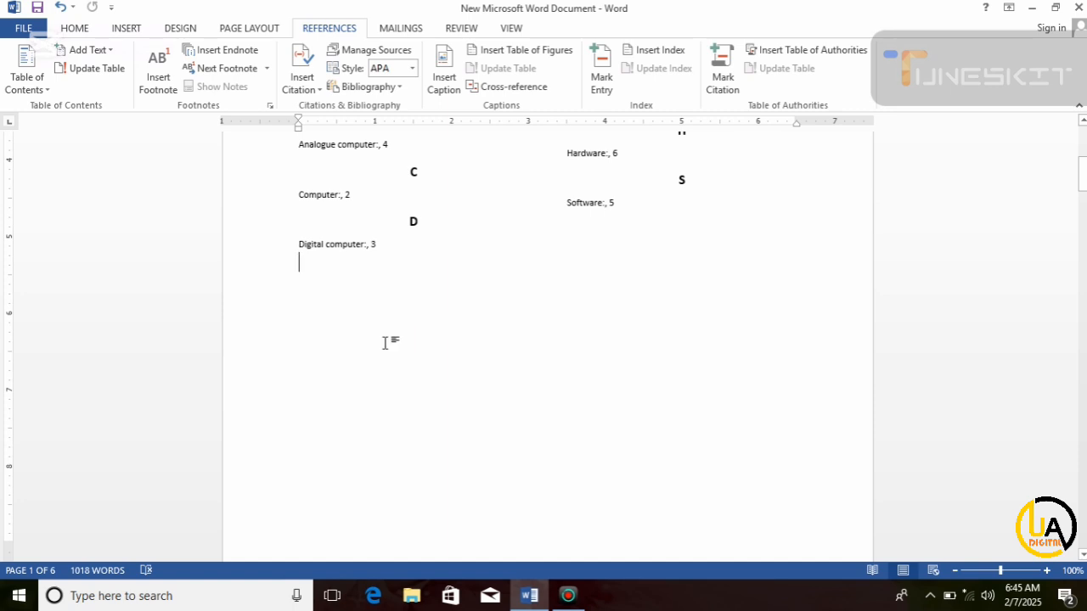
{"action": "mouse_move", "coordinate": [1082, 185]}
{"action": "left_mouse_down"}
{"action": "mouse_move", "coordinate": [1085, 211]}
{"action": "mouse_move", "coordinate": [1085, 202]}
{"action": "left_mouse_up"}
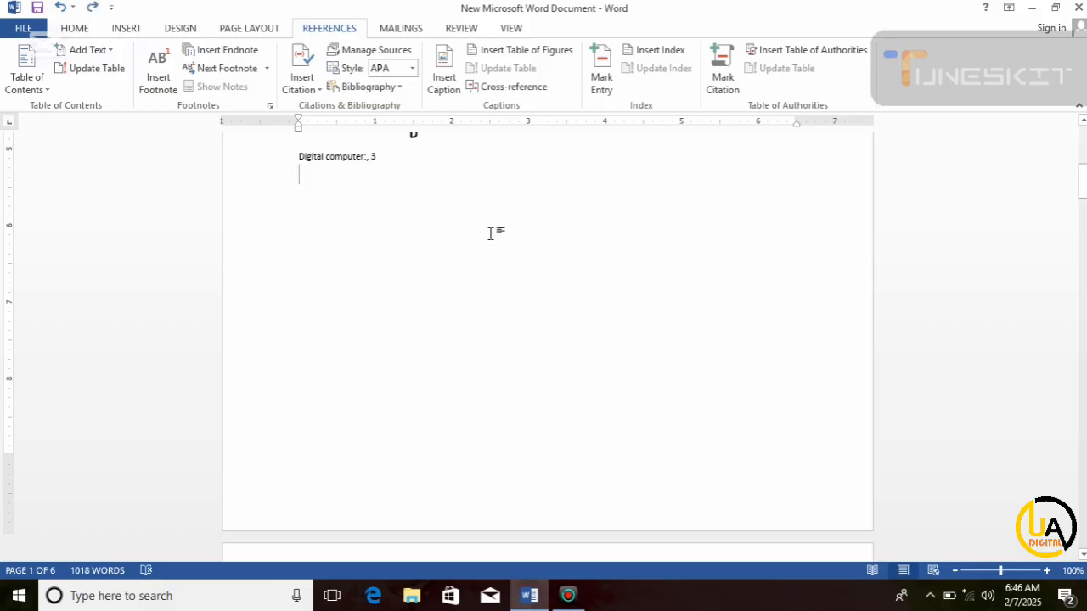
{"action": "left_click_drag", "start_coordinate": [1084, 193], "coordinate": [1085, 246]}
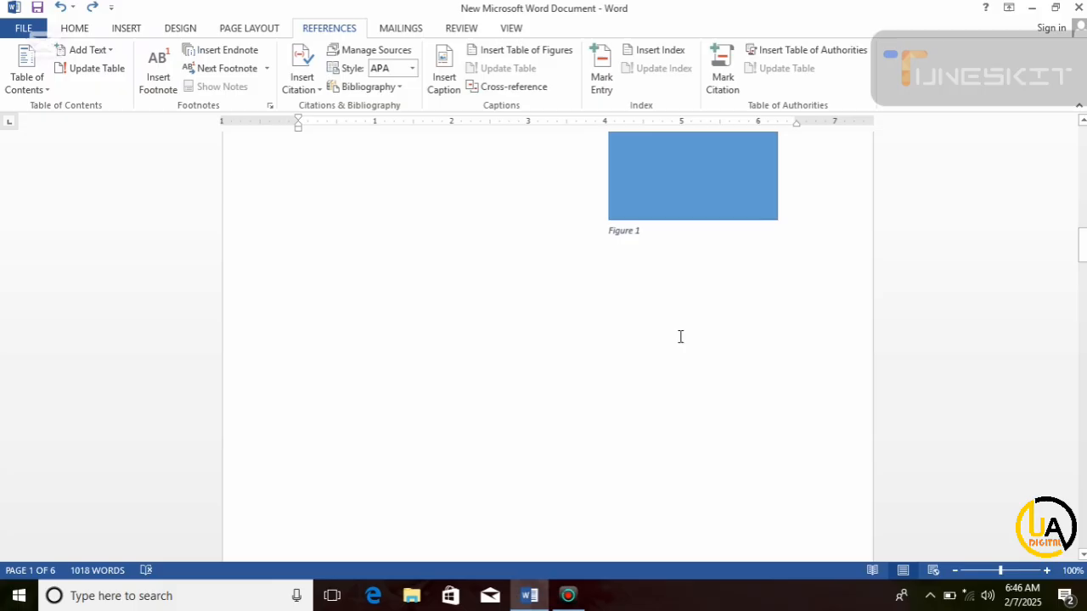
{"action": "left_click", "coordinate": [273, 281]}
{"action": "left_click", "coordinate": [343, 279]}
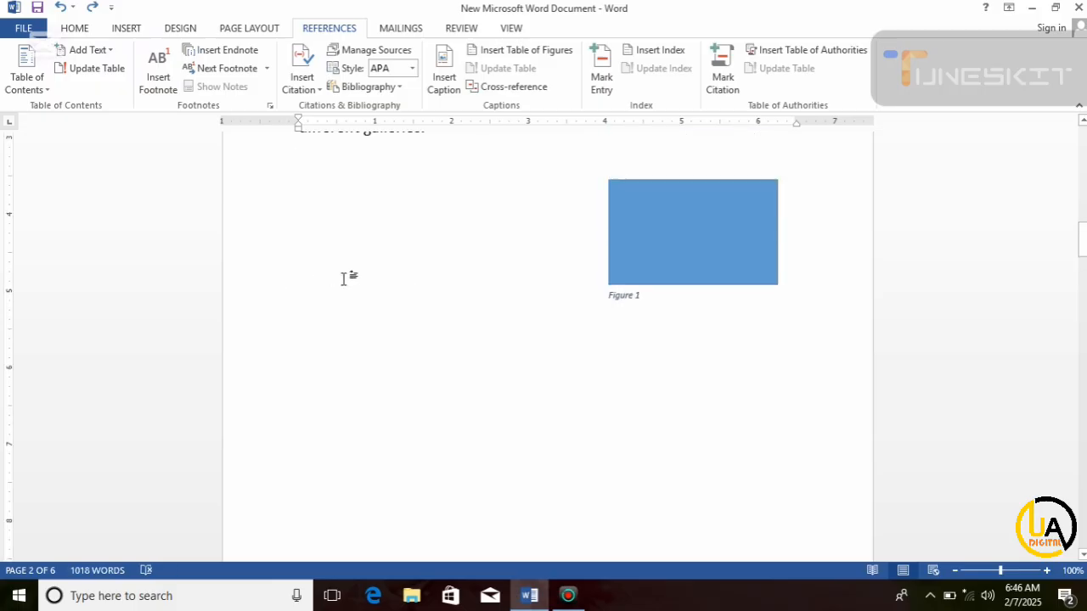
{"action": "type", "text": "banana"}
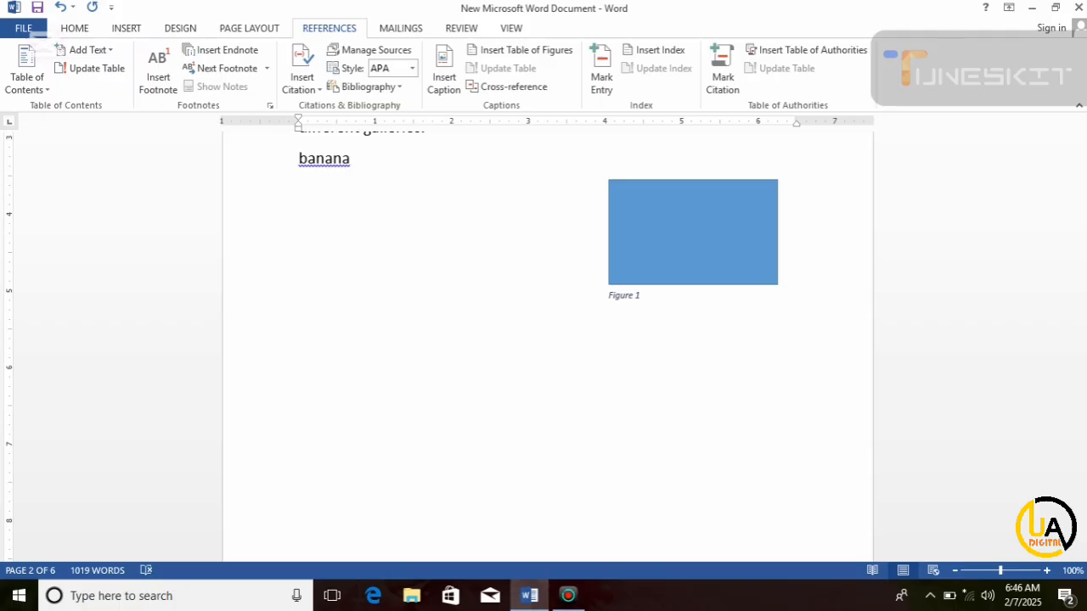
{"action": "type", "text": "omato"}
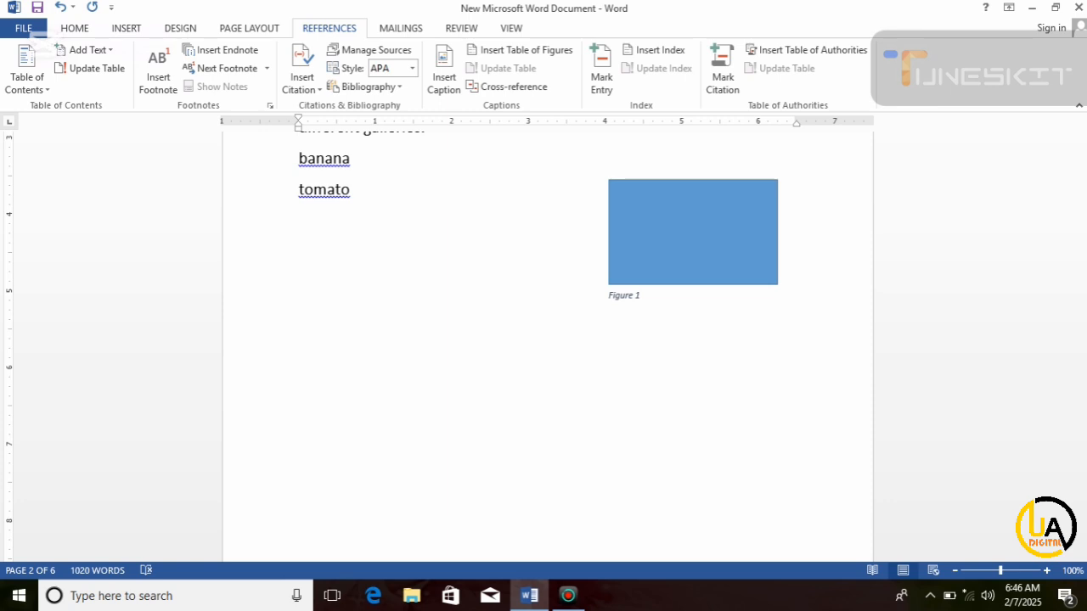
{"action": "type", "text": "apple potato"}
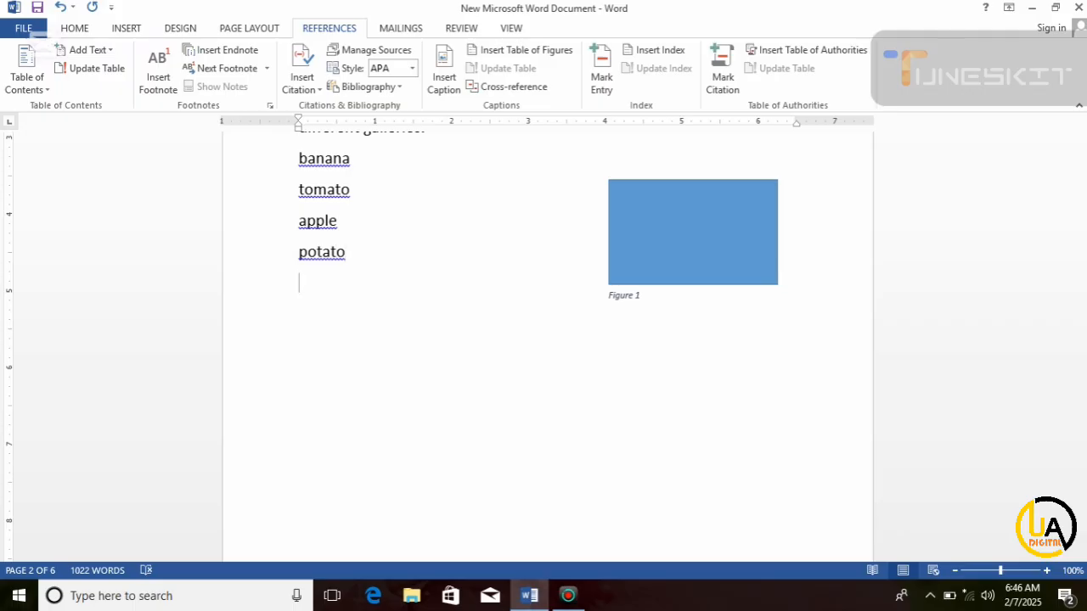
{"action": "type", "text": " carrot m"}
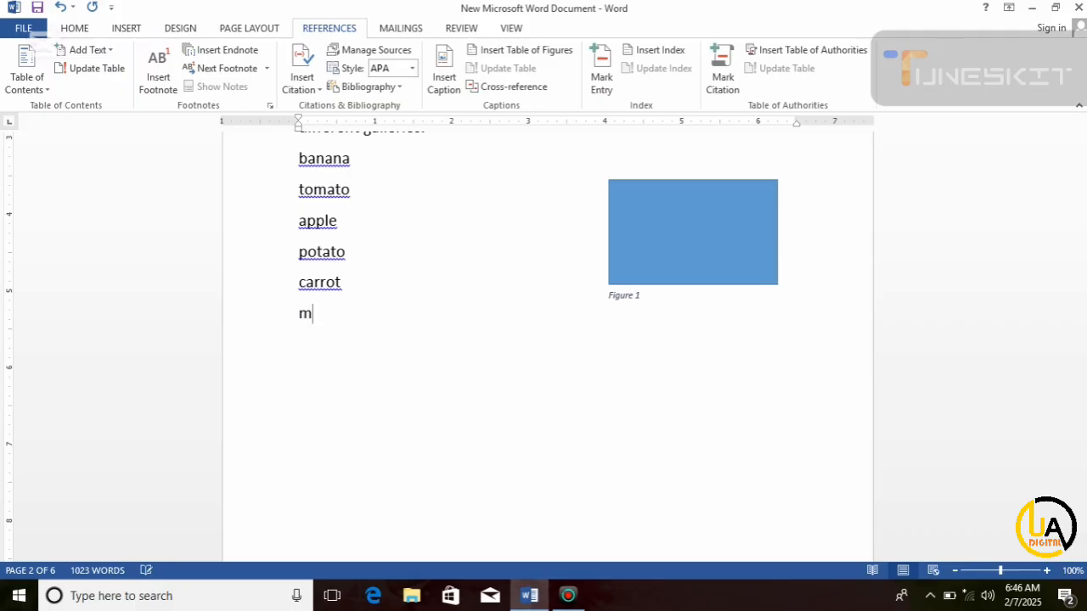
{"action": "type", "text": "ango"}
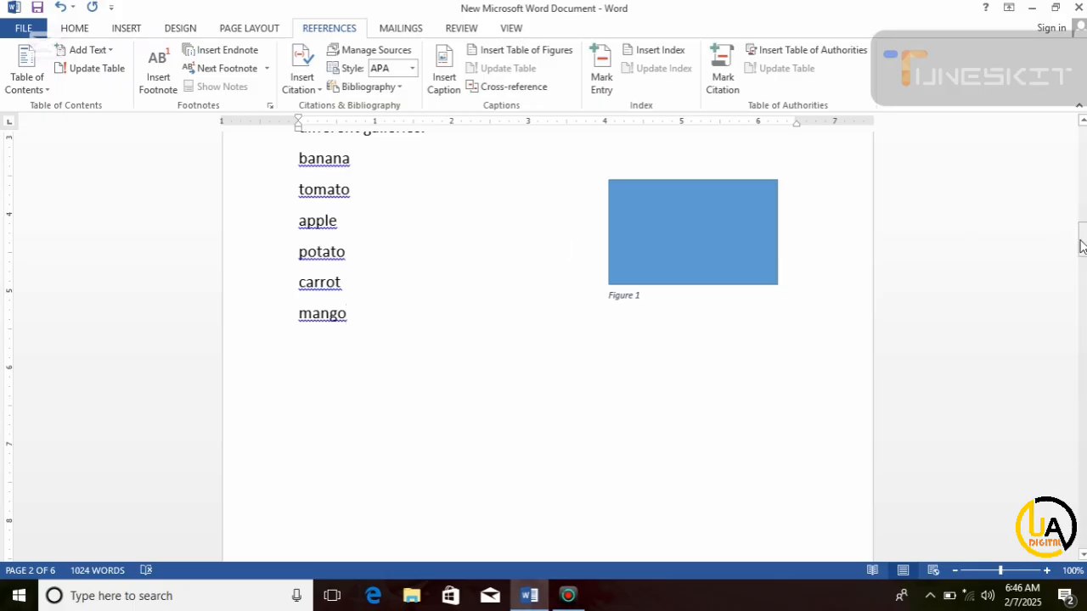
- Start marking "banana" as a citation and rename citation category 8 as "fruits"
{"action": "left_click_drag", "start_coordinate": [1083, 242], "coordinate": [1083, 242]}
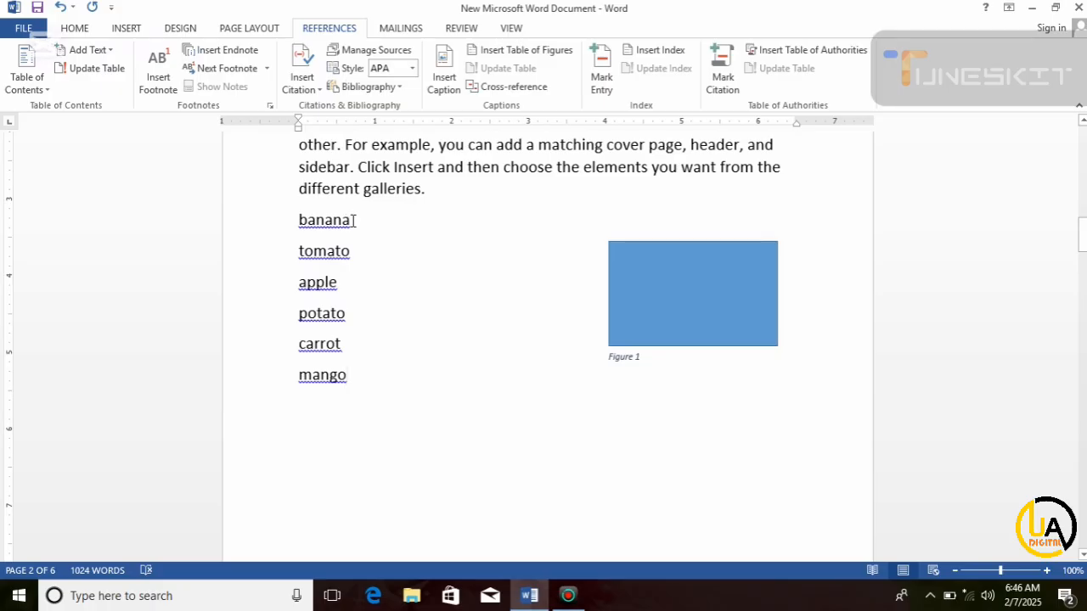
{"action": "mouse_move", "coordinate": [350, 220]}
{"action": "left_mouse_down"}
{"action": "mouse_move", "coordinate": [301, 221]}
{"action": "mouse_move", "coordinate": [350, 221]}
{"action": "left_mouse_up"}
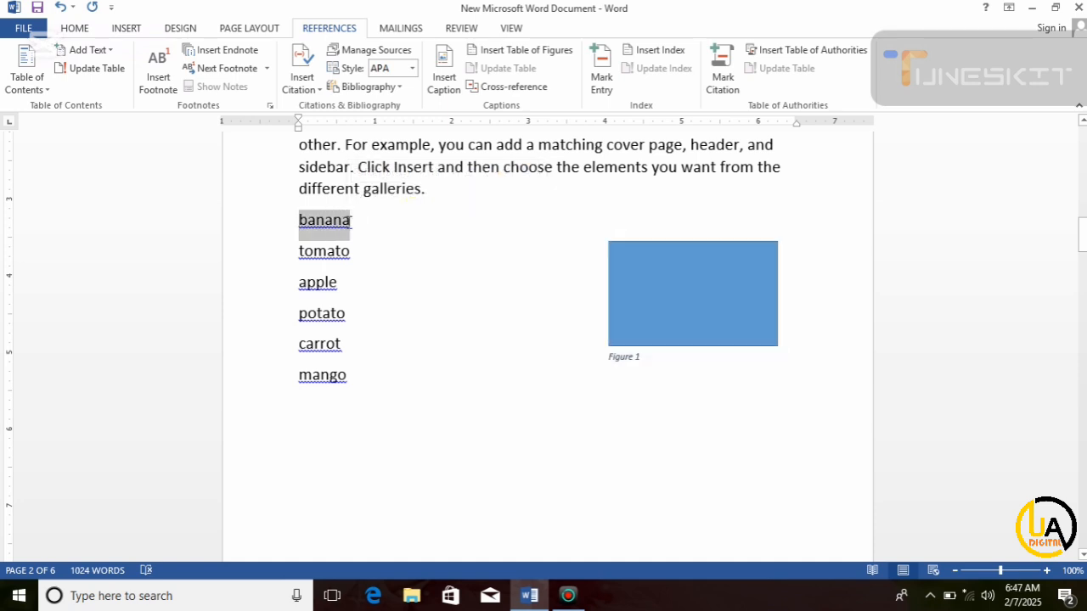
{"action": "left_click", "coordinate": [722, 76]}
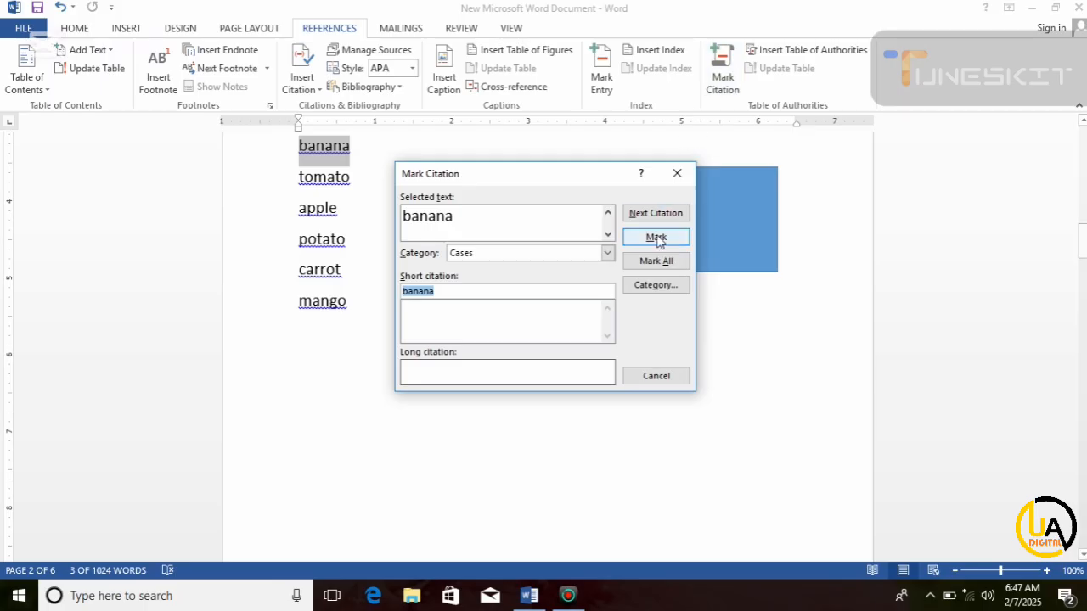
{"action": "left_click", "coordinate": [659, 286]}
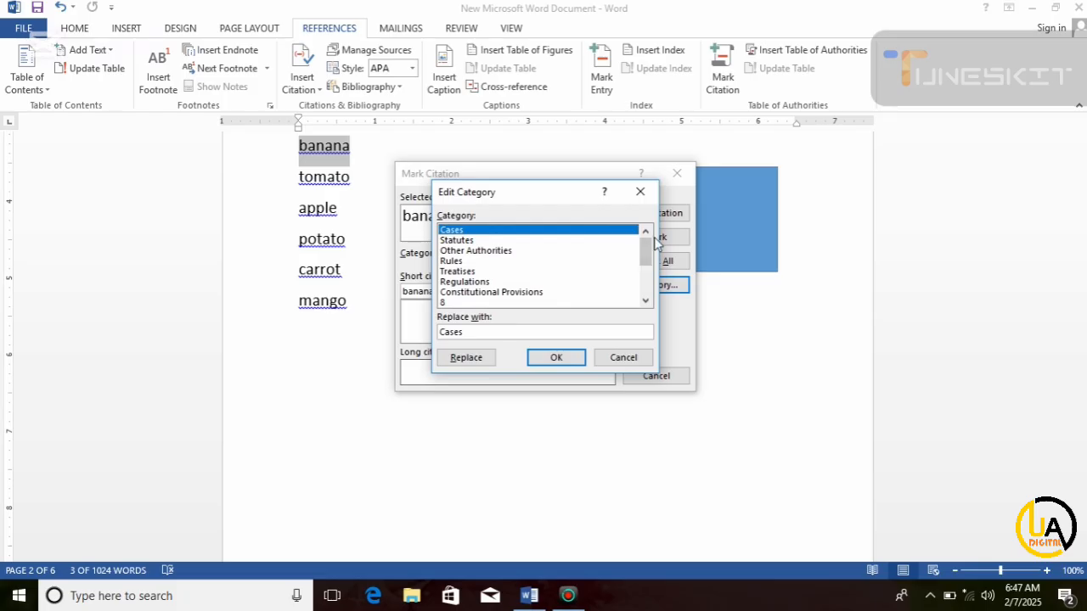
{"action": "left_click_drag", "start_coordinate": [646, 253], "coordinate": [649, 268]}
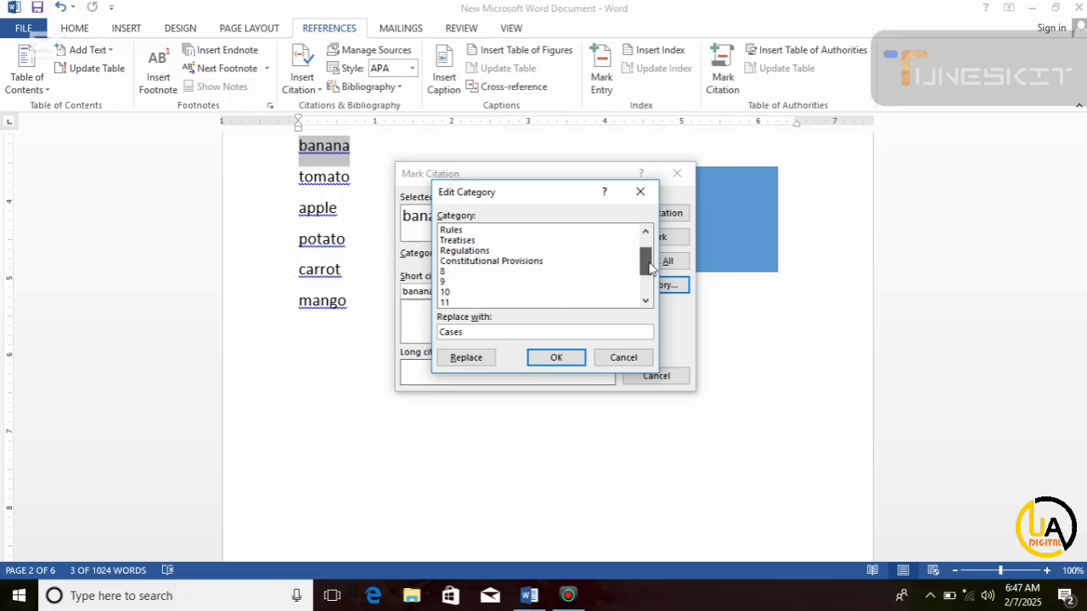
{"action": "left_click", "coordinate": [458, 272]}
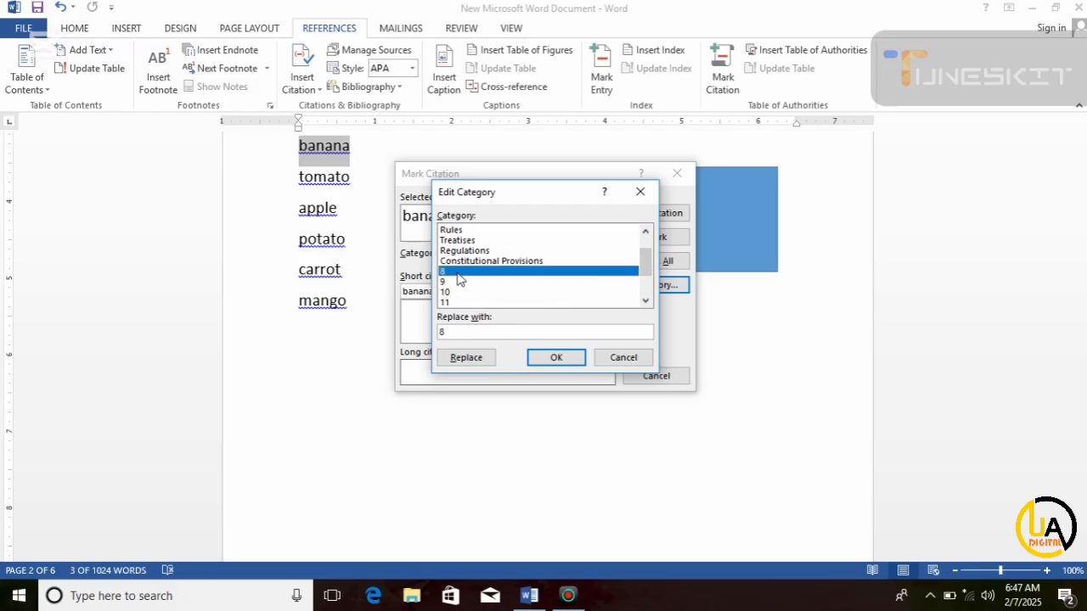
{"action": "double_click", "coordinate": [465, 331]}
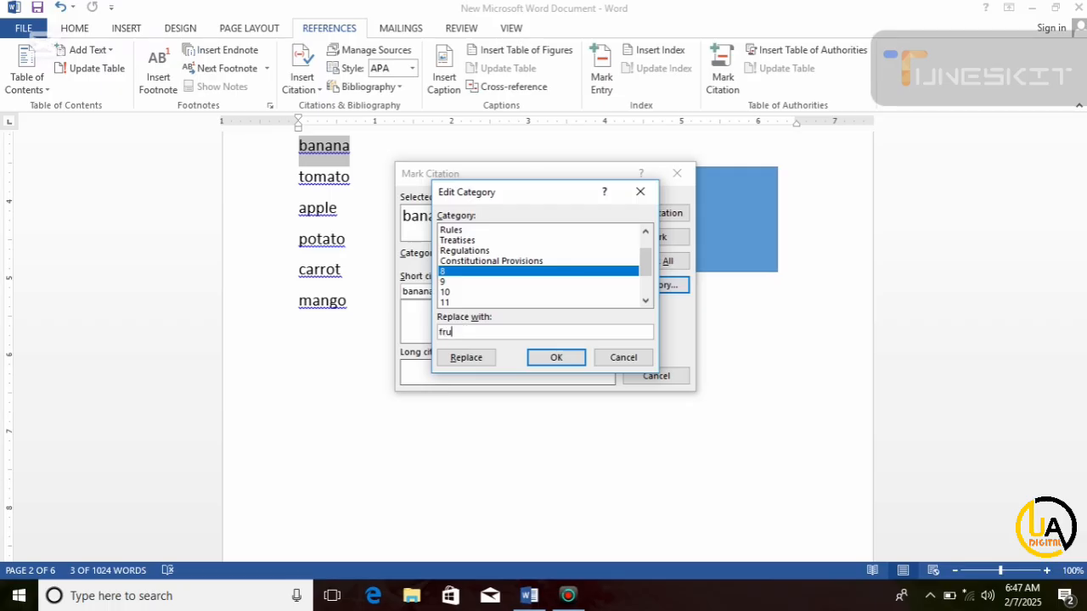
{"action": "left_click", "coordinate": [474, 364]}
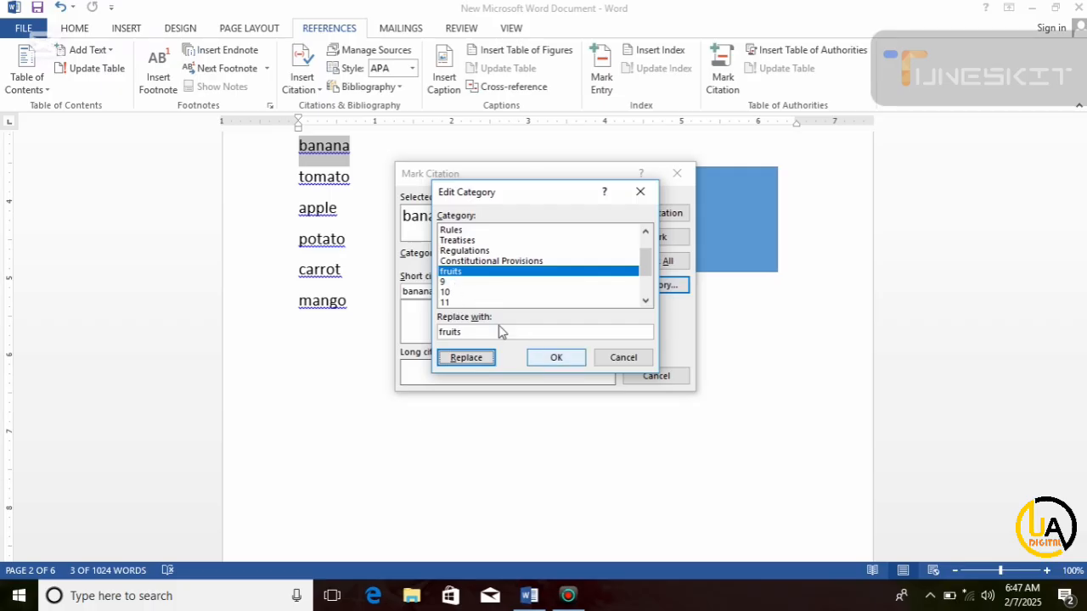
- Rename citation category 9 as "vegetable" and accept the category changes
{"action": "left_click", "coordinate": [443, 283]}
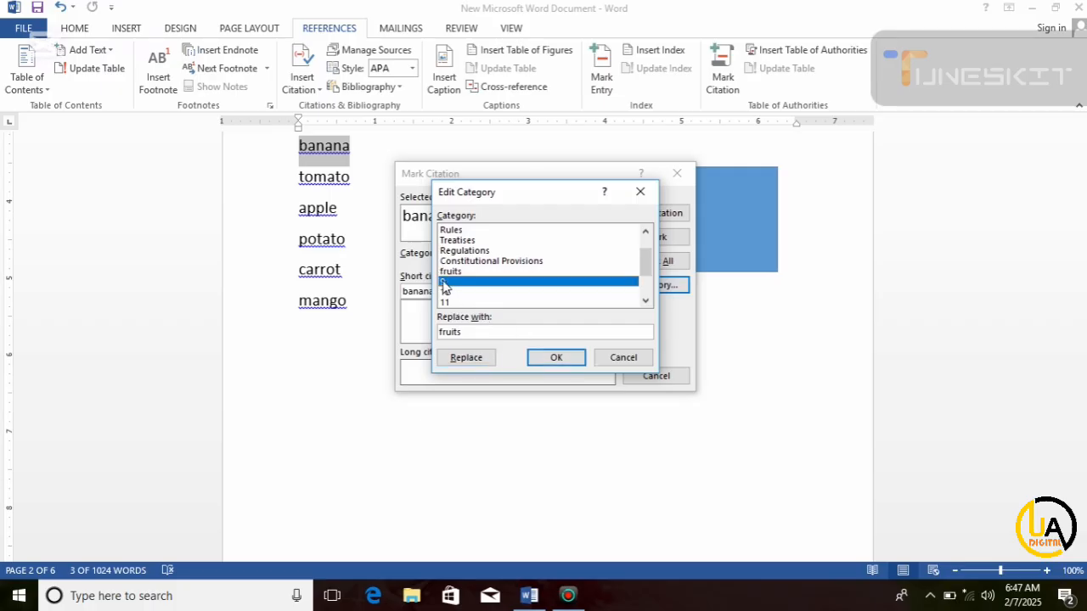
{"action": "left_click", "coordinate": [463, 329]}
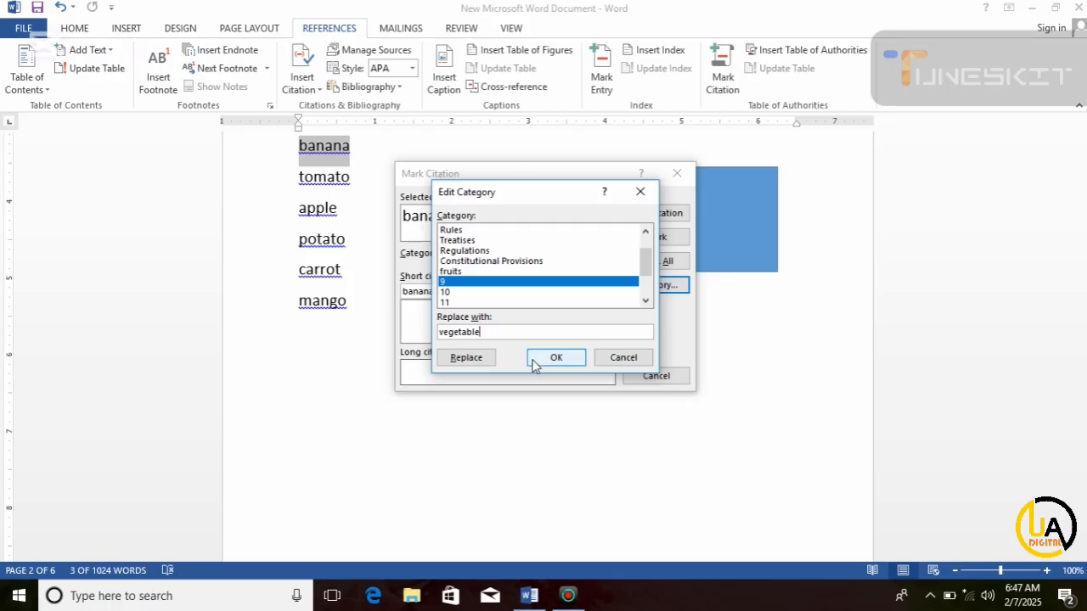
{"action": "left_click", "coordinate": [466, 357]}
{"action": "left_click", "coordinate": [556, 357]}
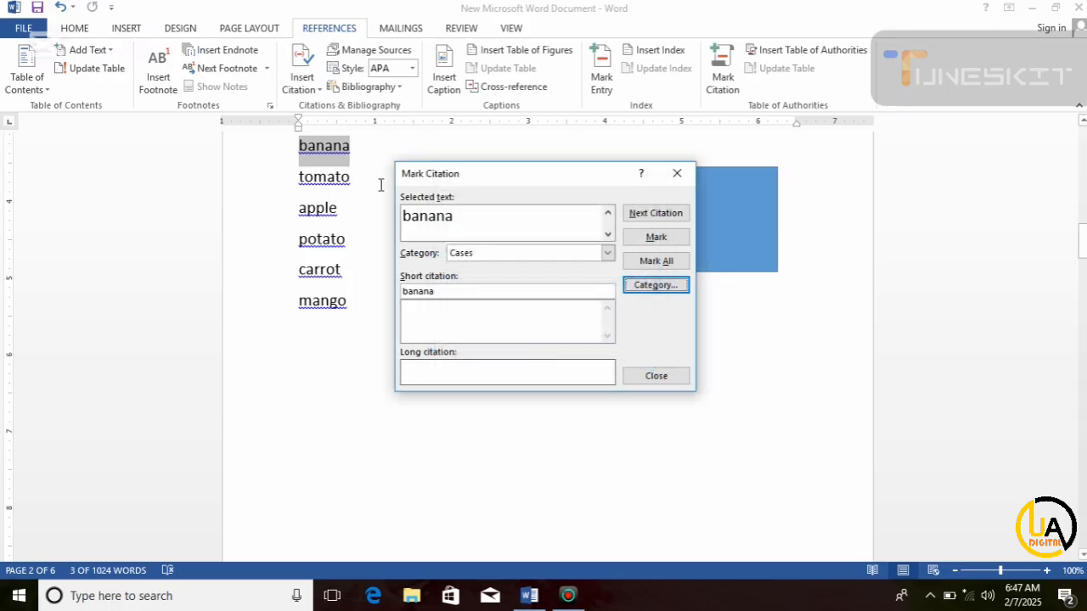
- Mark "banana" as a citation in the fruits category and close the citation dialog
{"action": "left_click", "coordinate": [608, 254]}
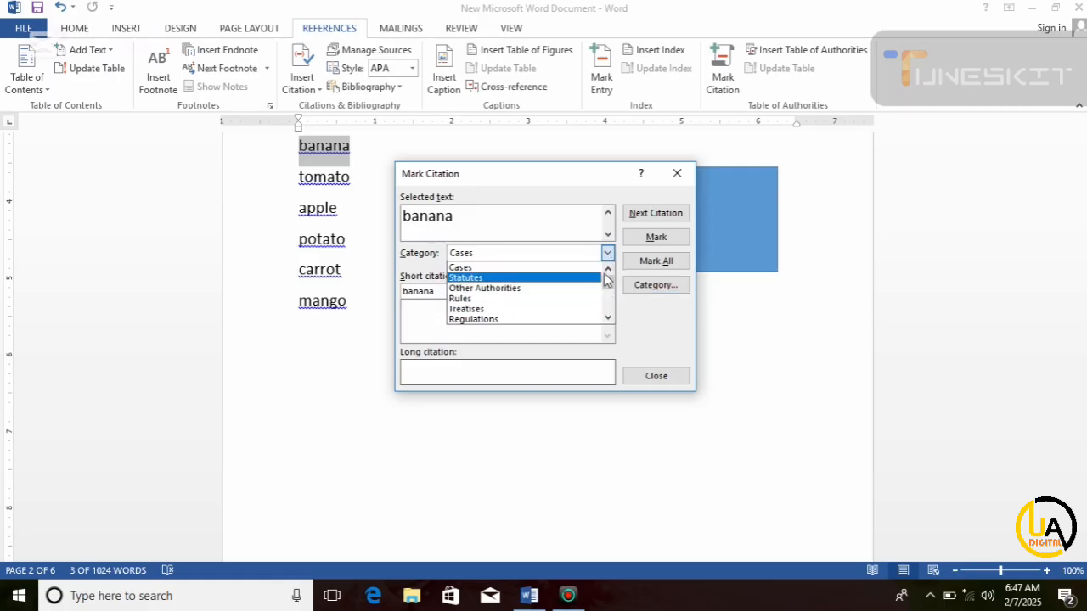
{"action": "left_click_drag", "start_coordinate": [607, 280], "coordinate": [511, 304]}
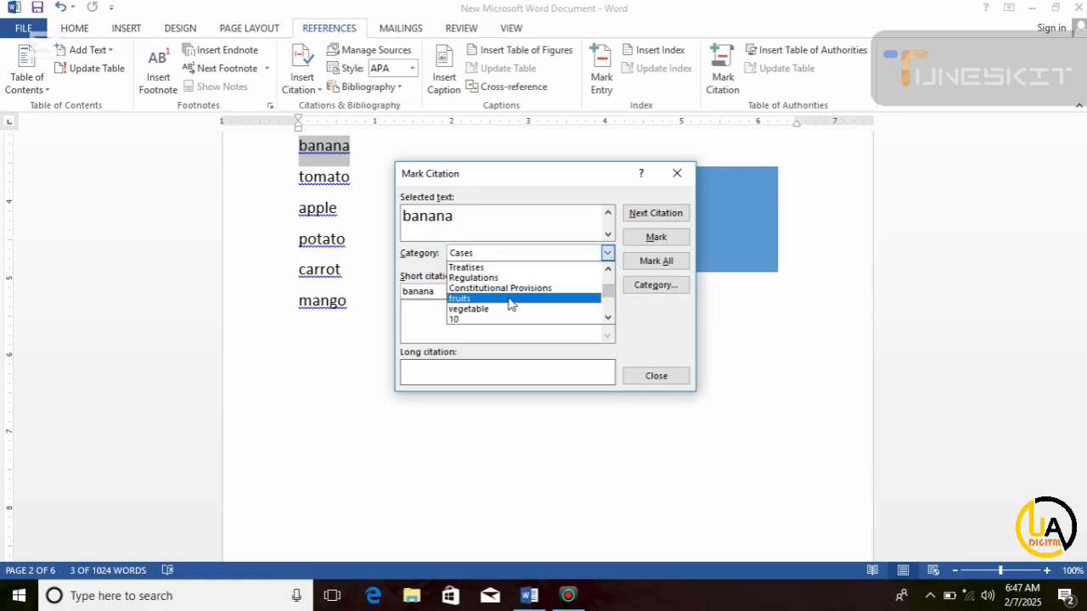
{"action": "left_click", "coordinate": [510, 304]}
{"action": "left_click", "coordinate": [654, 240]}
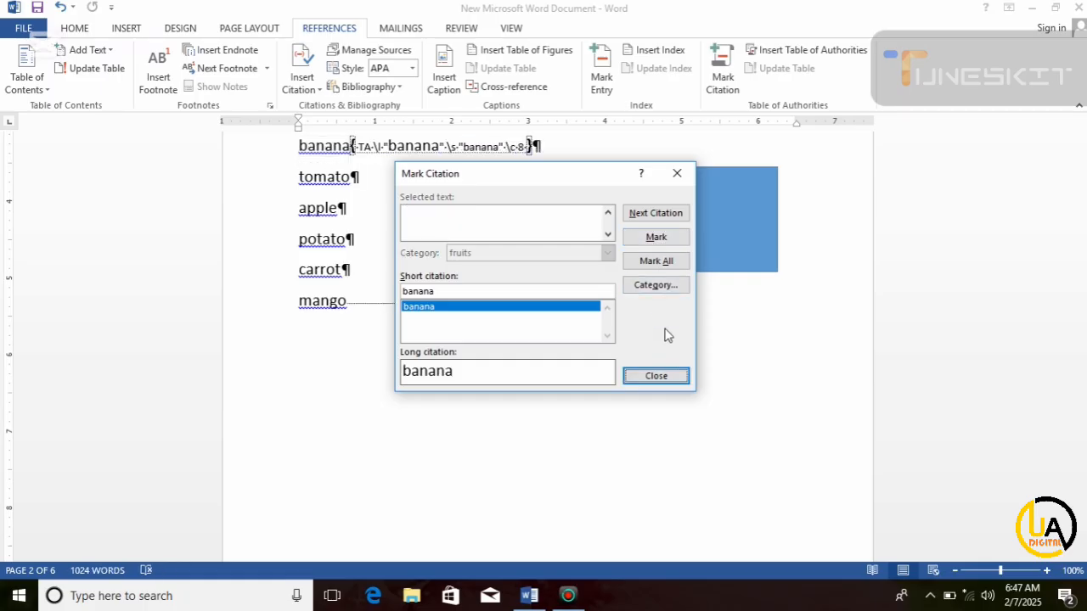
{"action": "left_click", "coordinate": [655, 378]}
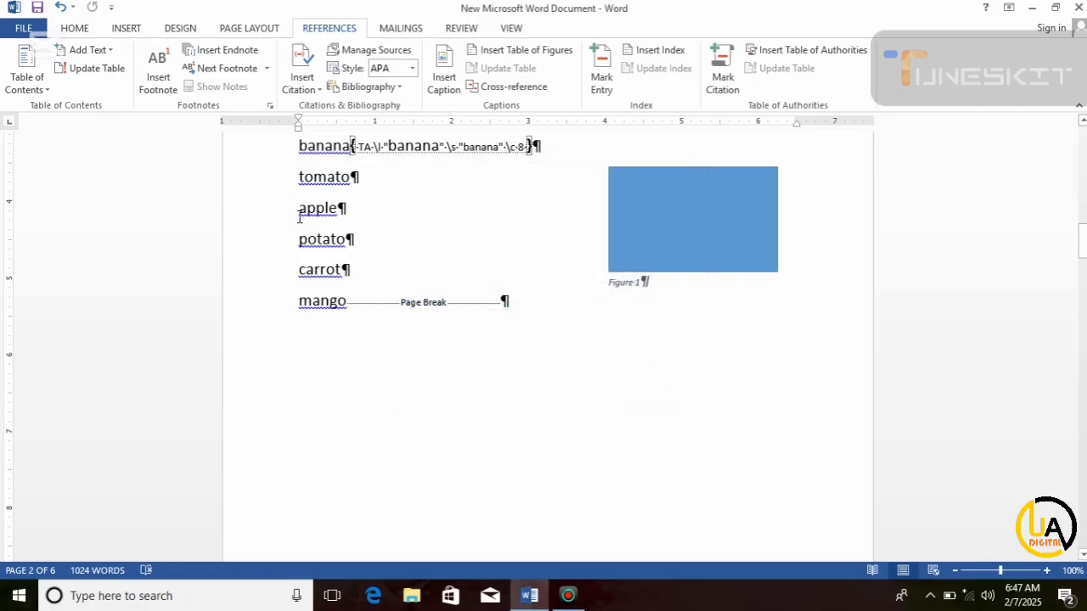
- Mark the word "apple" on page 2 as a citation in the fruits category
{"action": "left_click_drag", "start_coordinate": [301, 213], "coordinate": [336, 218]}
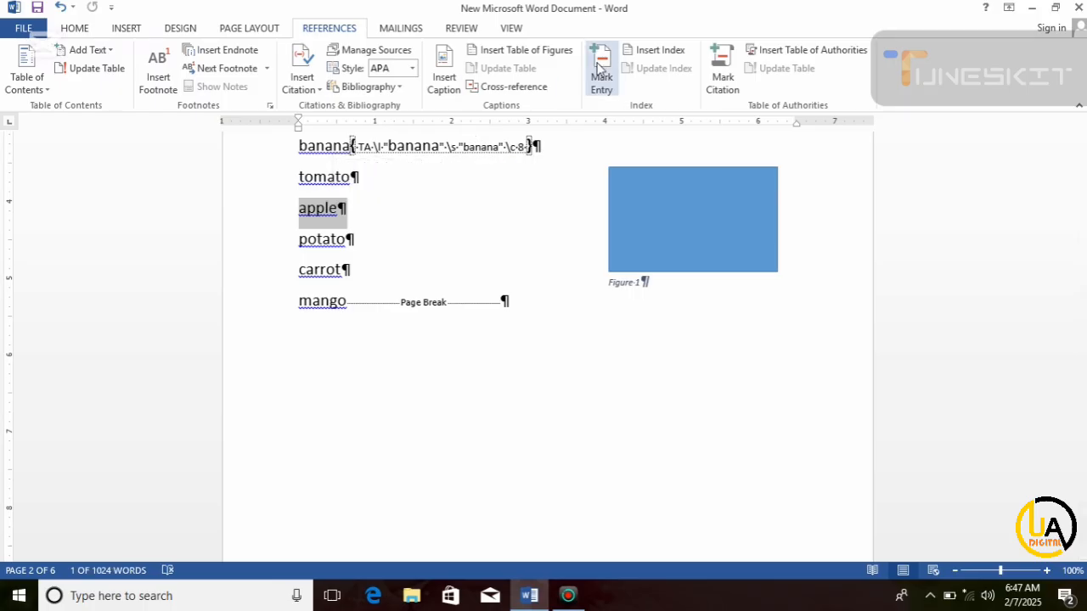
{"action": "left_click", "coordinate": [722, 68]}
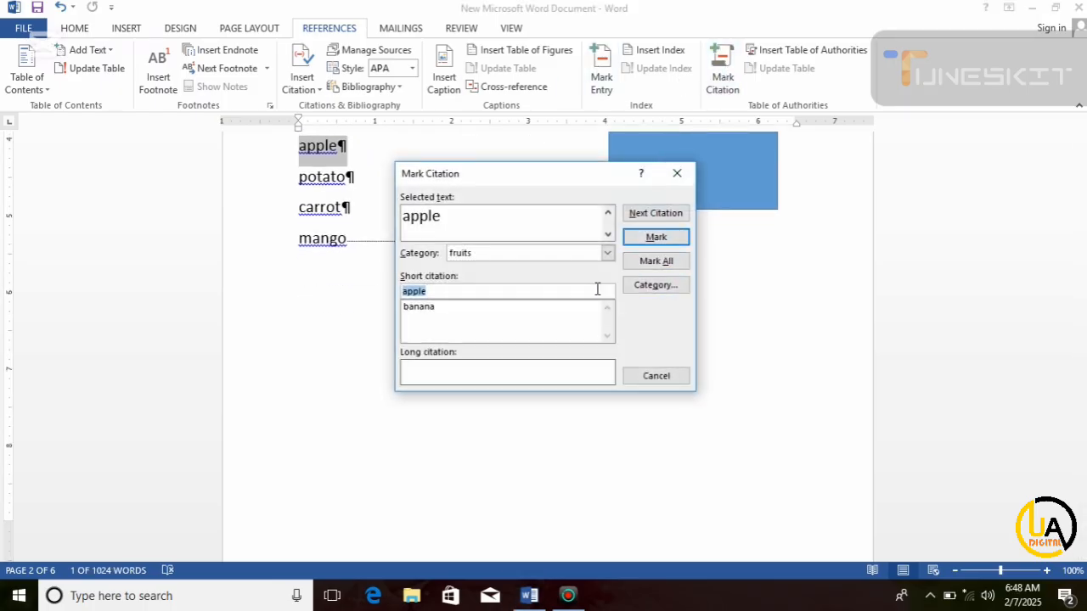
{"action": "left_click", "coordinate": [654, 238]}
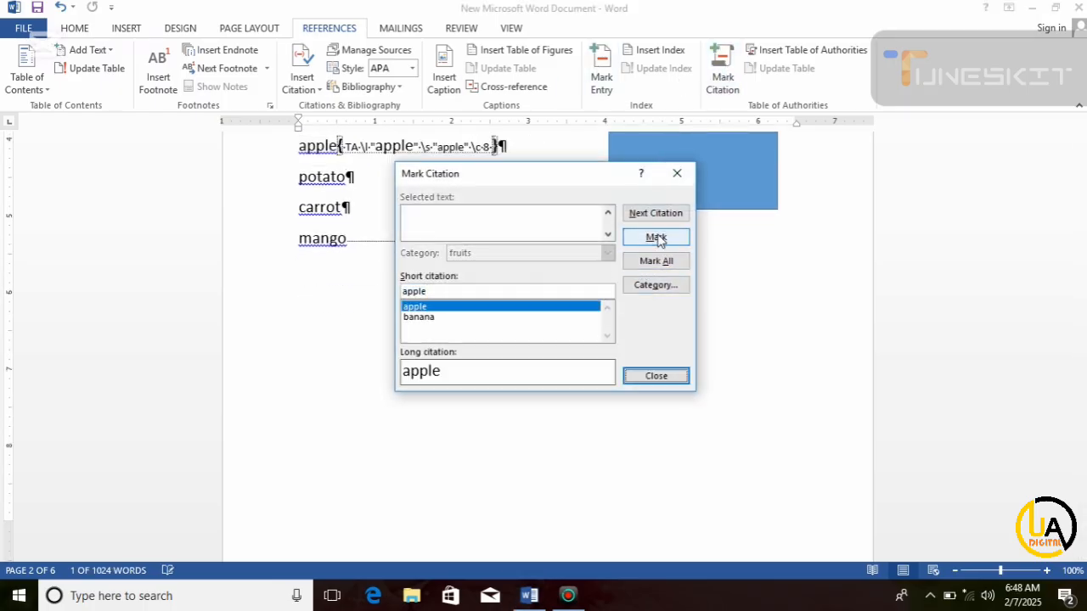
{"action": "left_click", "coordinate": [663, 383]}
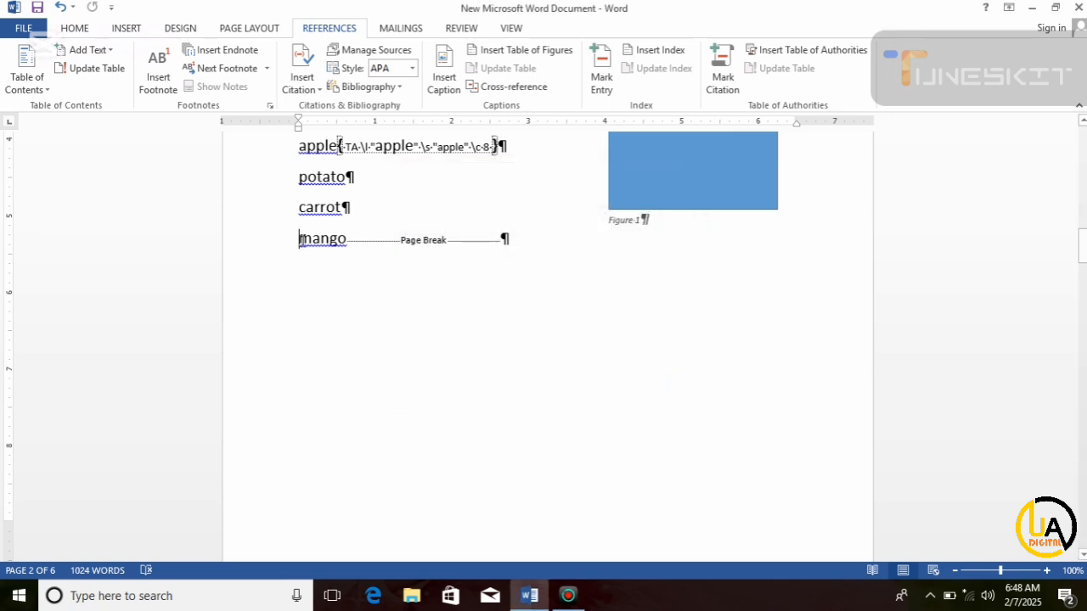
- Mark the word "mango" on page 2 as a citation in the fruits category and close the citation dialog
{"action": "left_click_drag", "start_coordinate": [299, 239], "coordinate": [350, 240]}
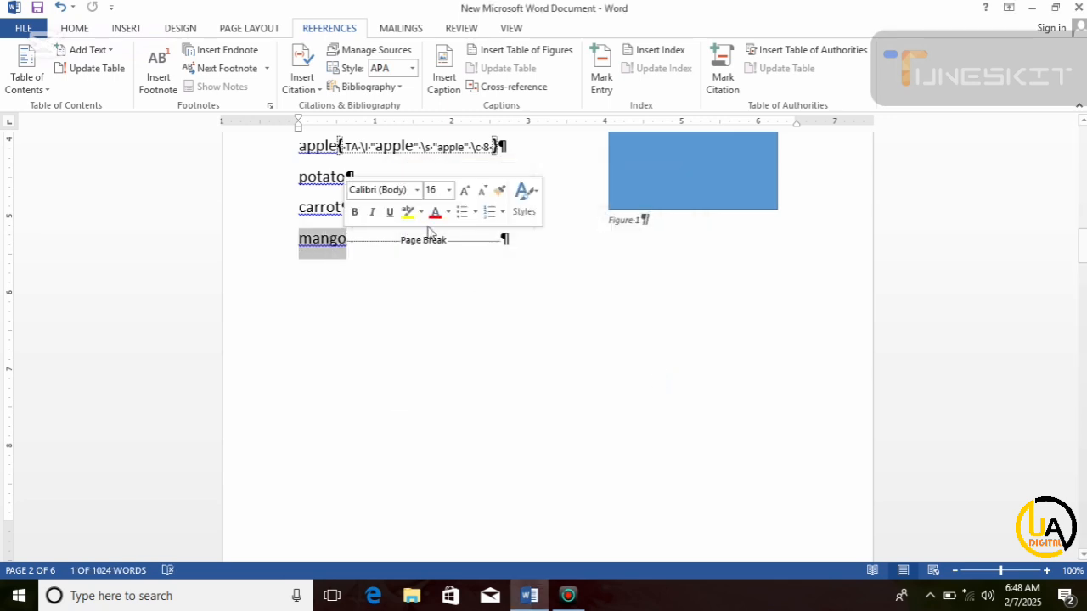
{"action": "left_click", "coordinate": [723, 80]}
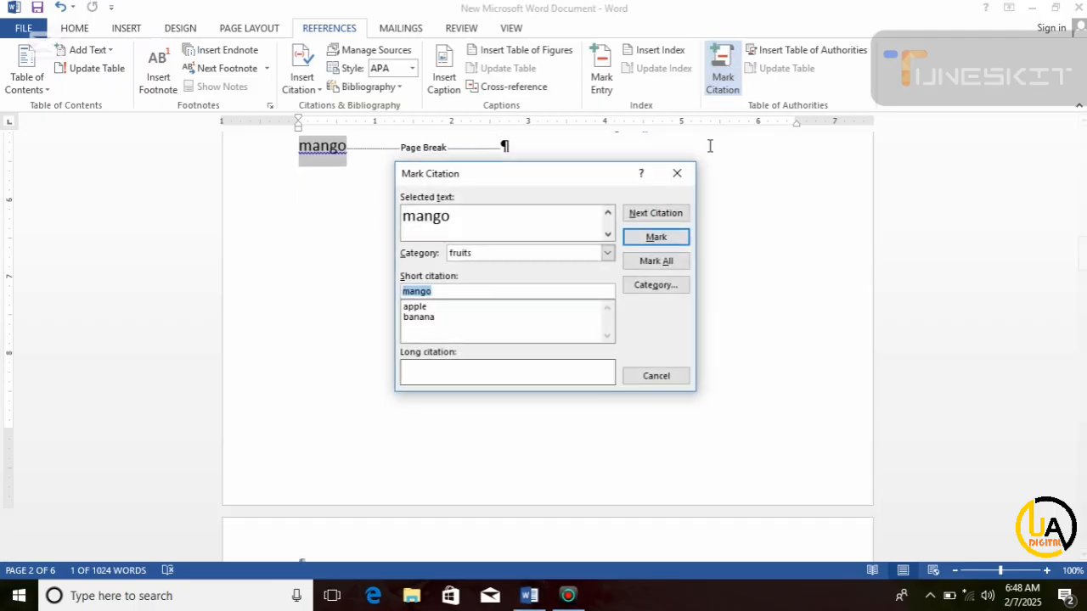
{"action": "left_click", "coordinate": [666, 242]}
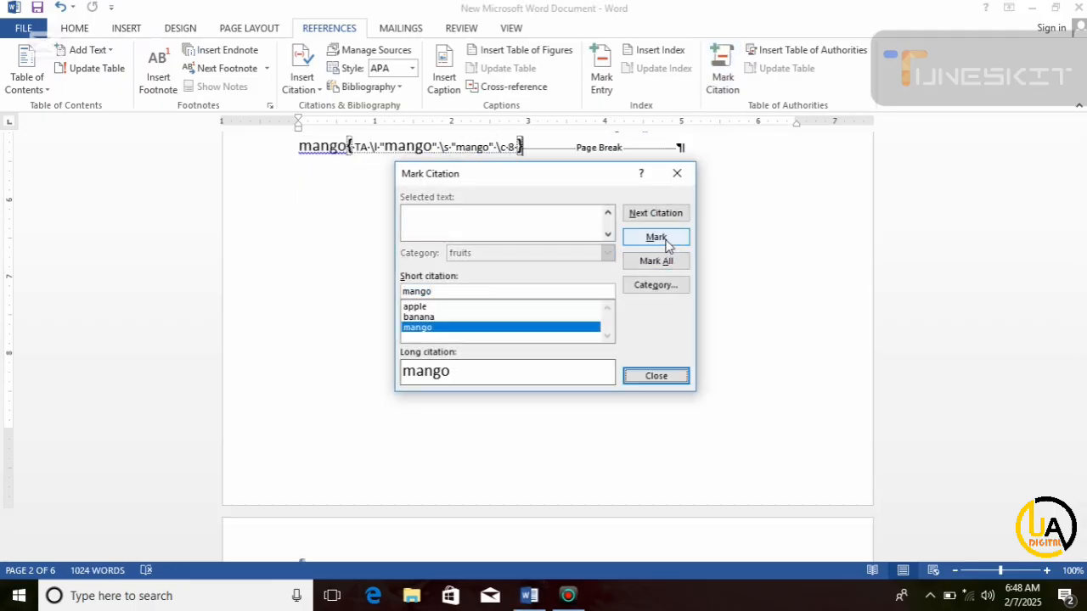
{"action": "left_click", "coordinate": [666, 380]}
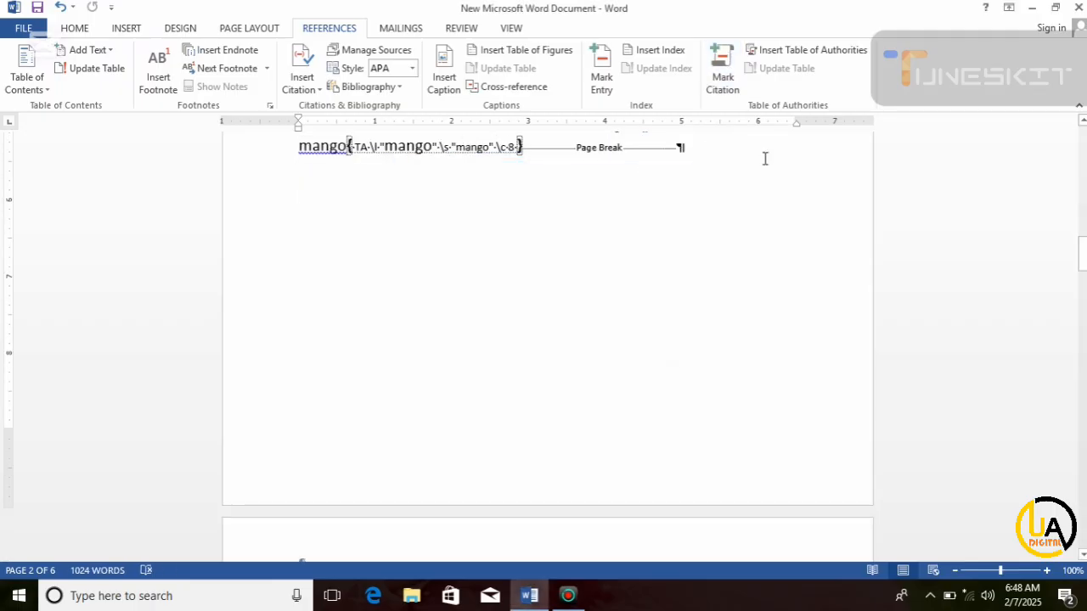
- Mark the word "tomato" below "banana" as a citation in the vegetable category
{"action": "left_click_drag", "start_coordinate": [1083, 262], "coordinate": [1083, 245]}
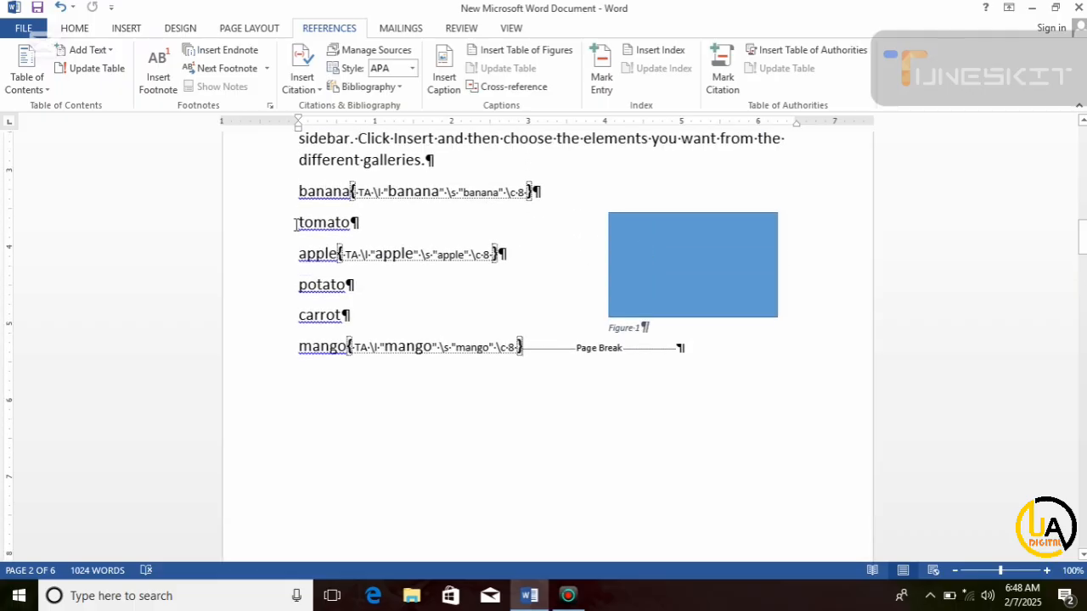
{"action": "left_click_drag", "start_coordinate": [297, 222], "coordinate": [352, 223]}
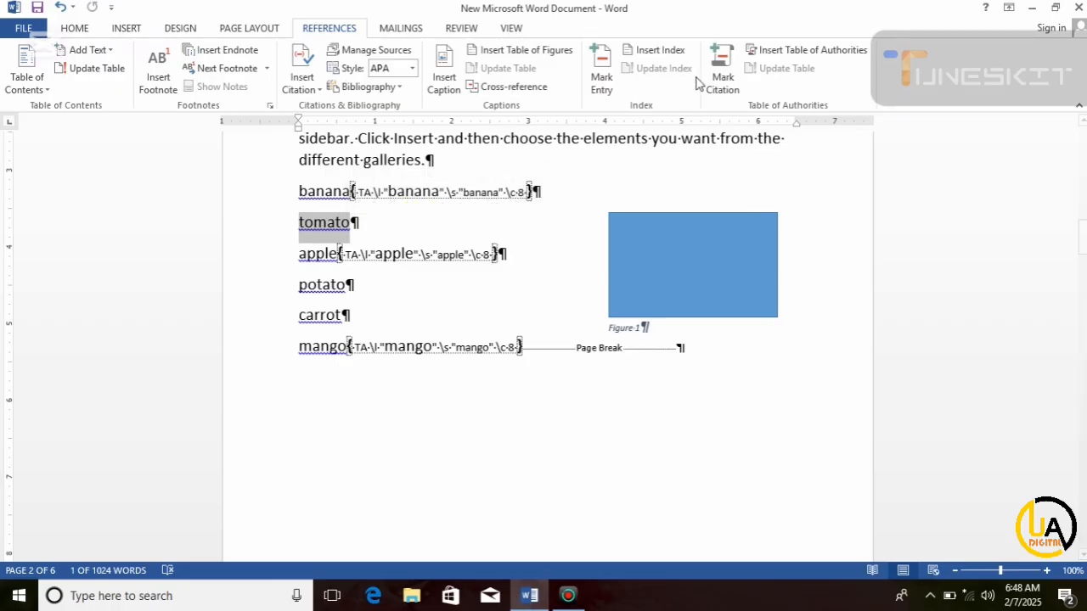
{"action": "left_click", "coordinate": [723, 73]}
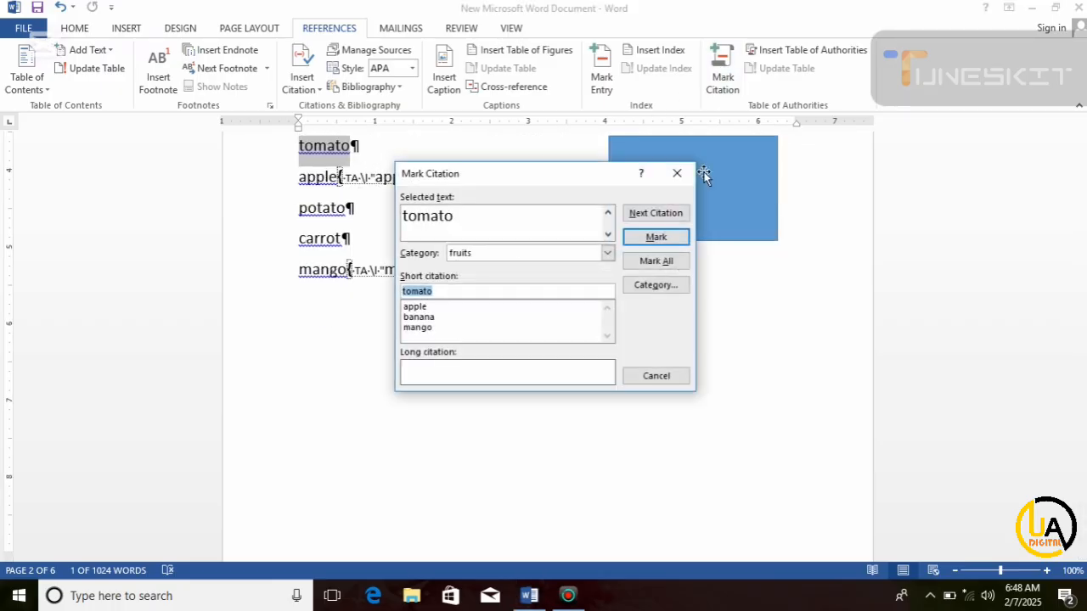
{"action": "left_click", "coordinate": [607, 253]}
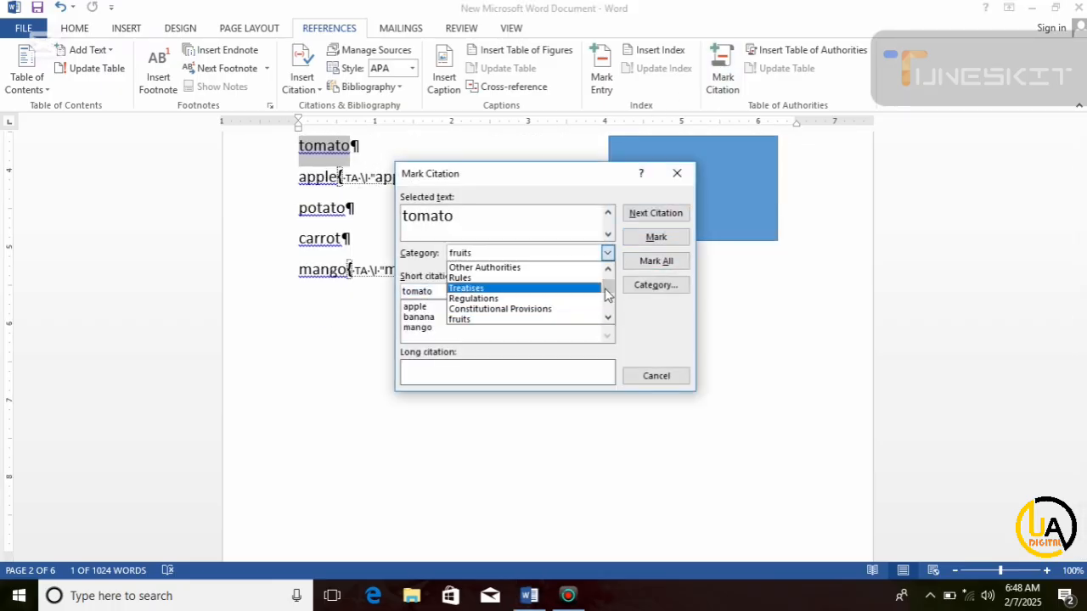
{"action": "scroll", "coordinate": [607, 294], "scroll_direction": "down", "scroll_amount": 1}
{"action": "left_click", "coordinate": [520, 308]}
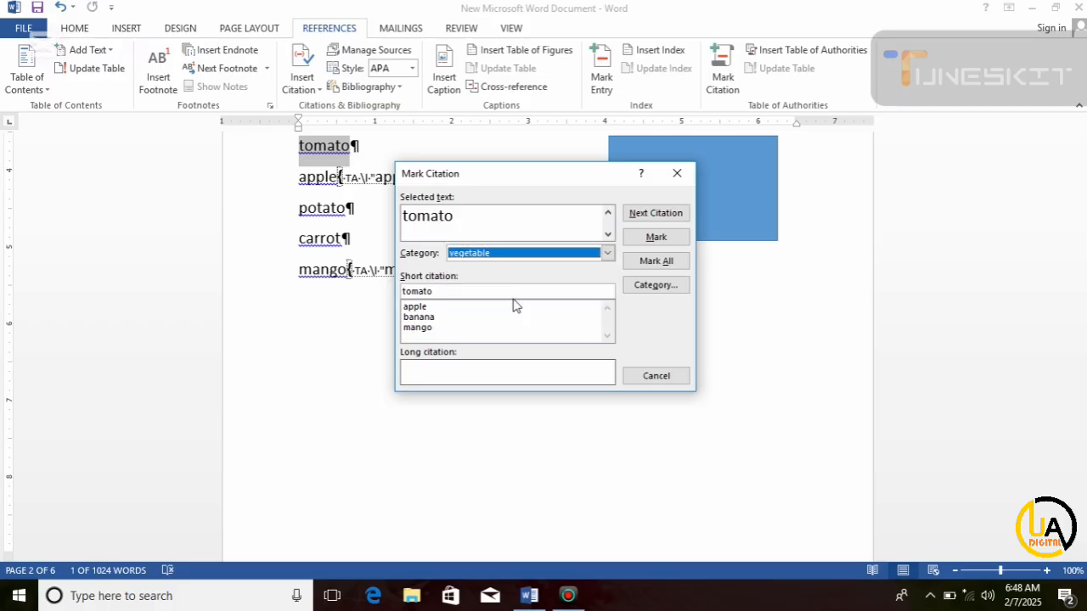
{"action": "left_click", "coordinate": [655, 238]}
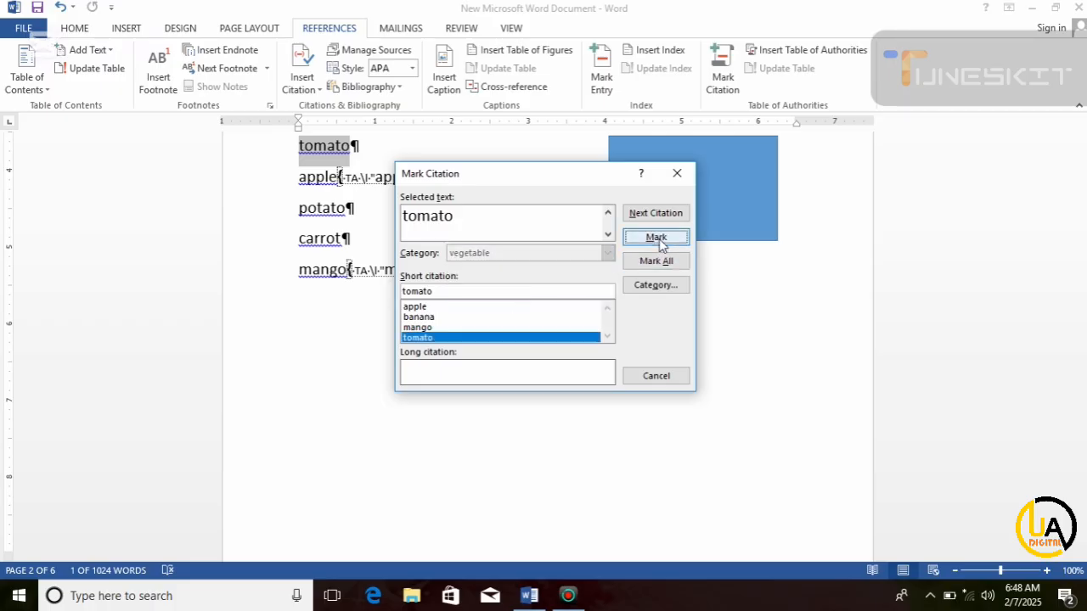
{"action": "left_click", "coordinate": [676, 375]}
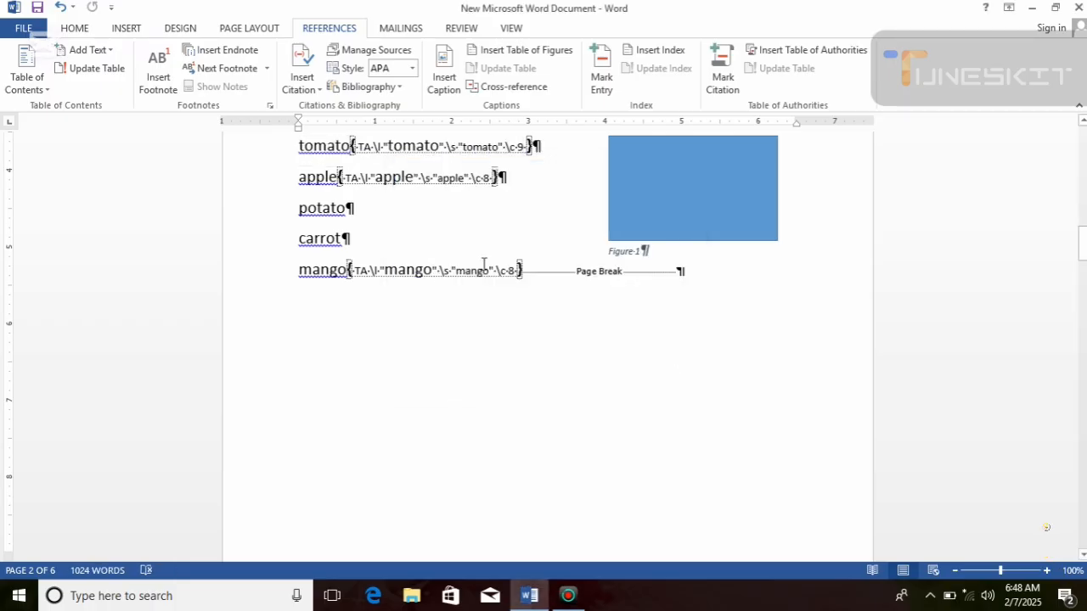
- Mark the word "potato" on page 2 as a citation in the vegetable category
{"action": "left_click_drag", "start_coordinate": [300, 208], "coordinate": [355, 209]}
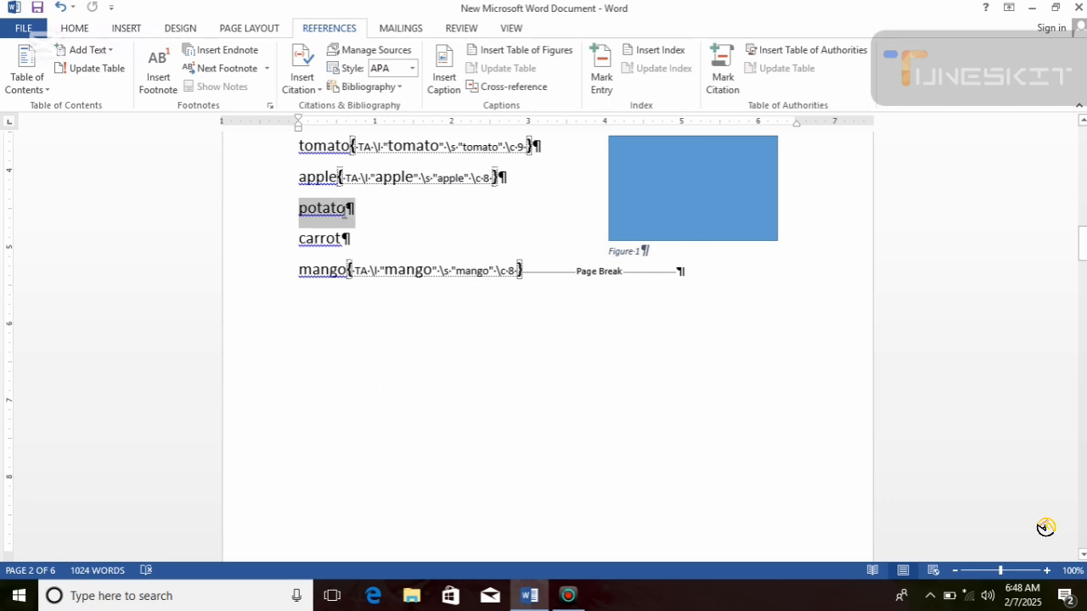
{"action": "left_click", "coordinate": [723, 75]}
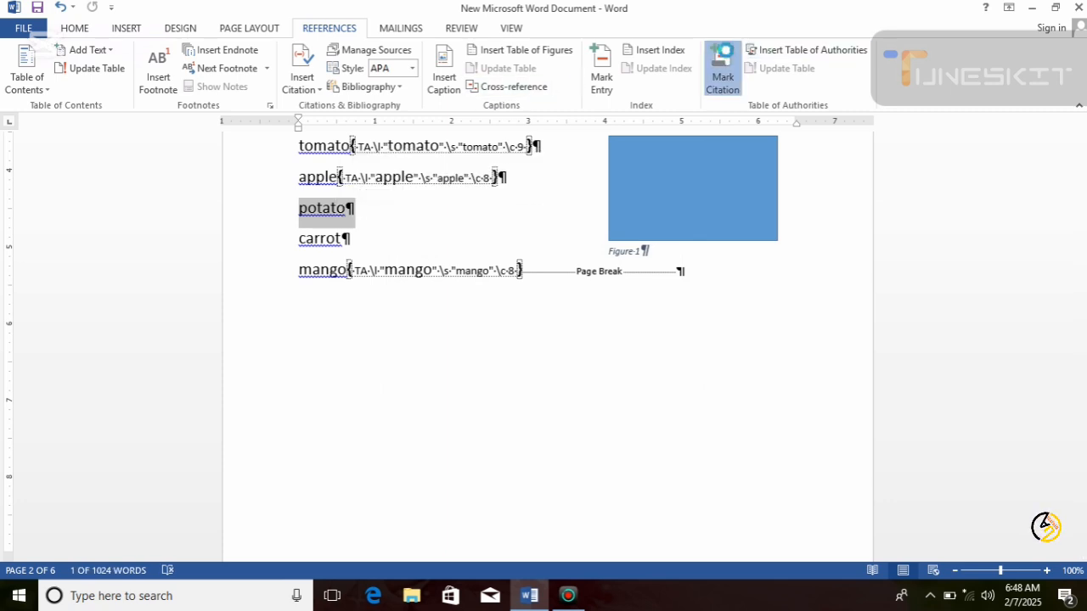
{"action": "left_click", "coordinate": [652, 240]}
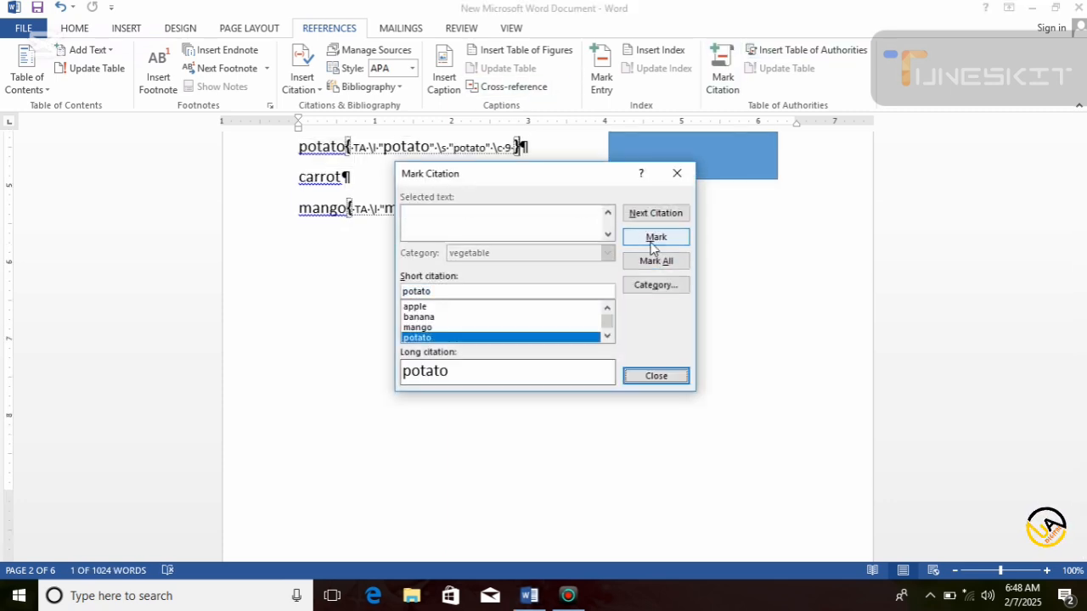
{"action": "left_click", "coordinate": [650, 375]}
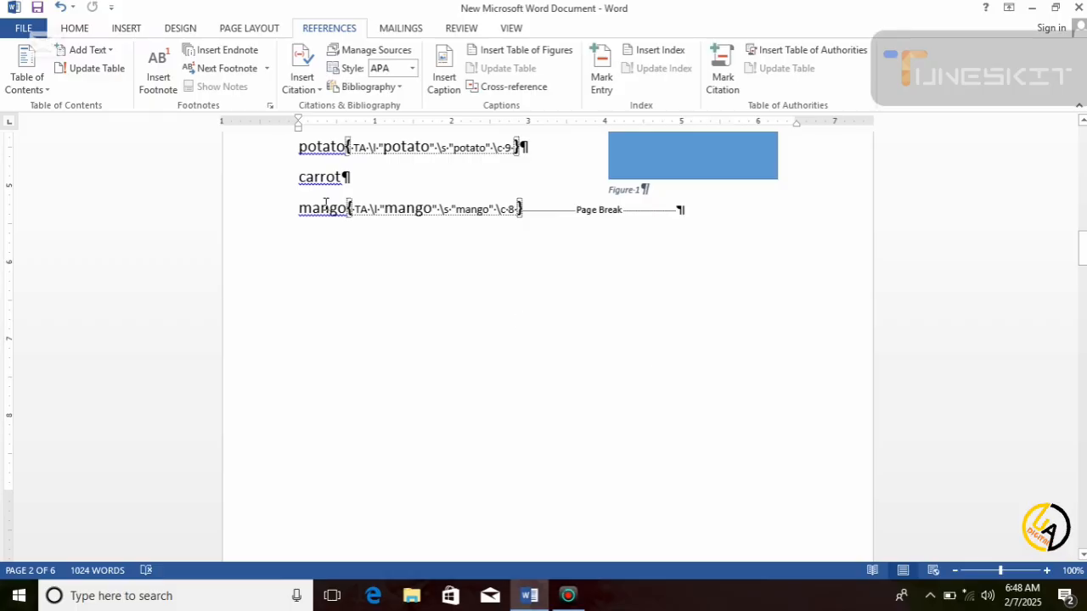
- Mark the word "carrot" above "mango" as a citation in the vegetable category and close the citation dialog
{"action": "left_click_drag", "start_coordinate": [298, 176], "coordinate": [350, 177]}
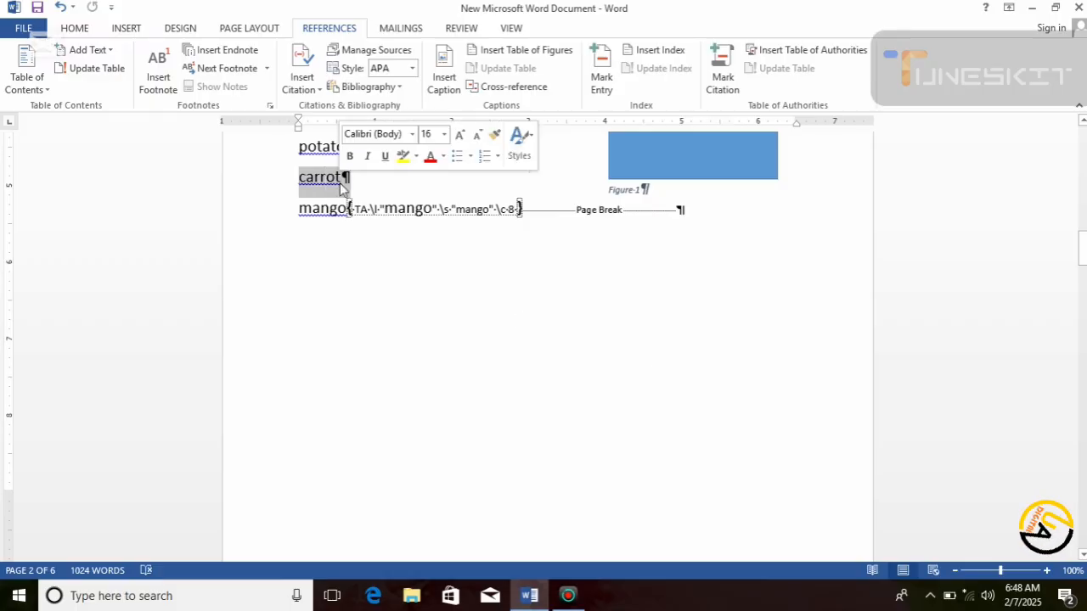
{"action": "left_click", "coordinate": [720, 64]}
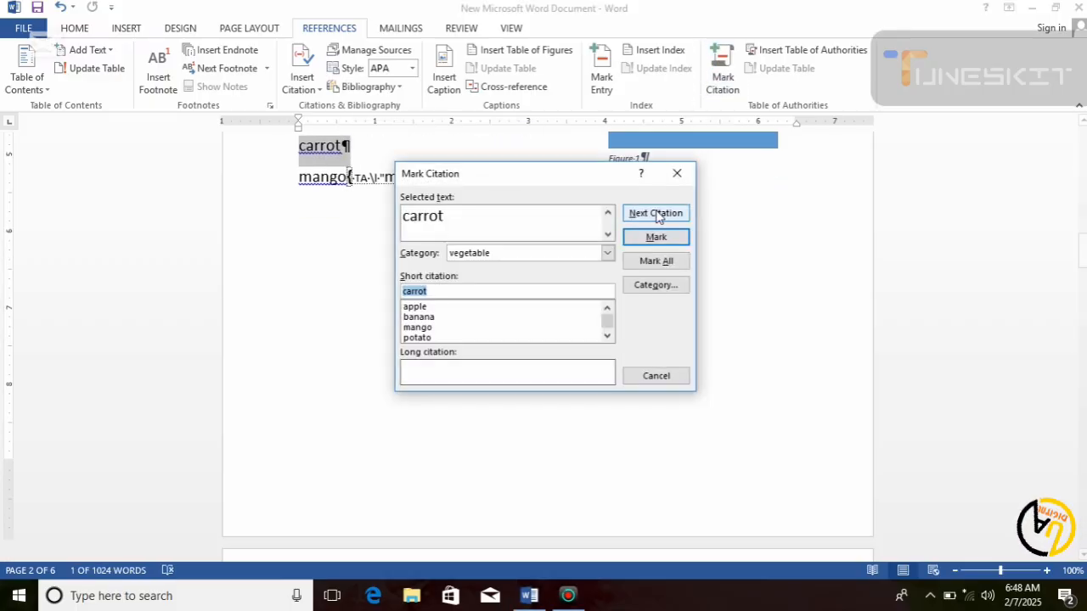
{"action": "left_click", "coordinate": [653, 240]}
{"action": "left_click", "coordinate": [660, 376]}
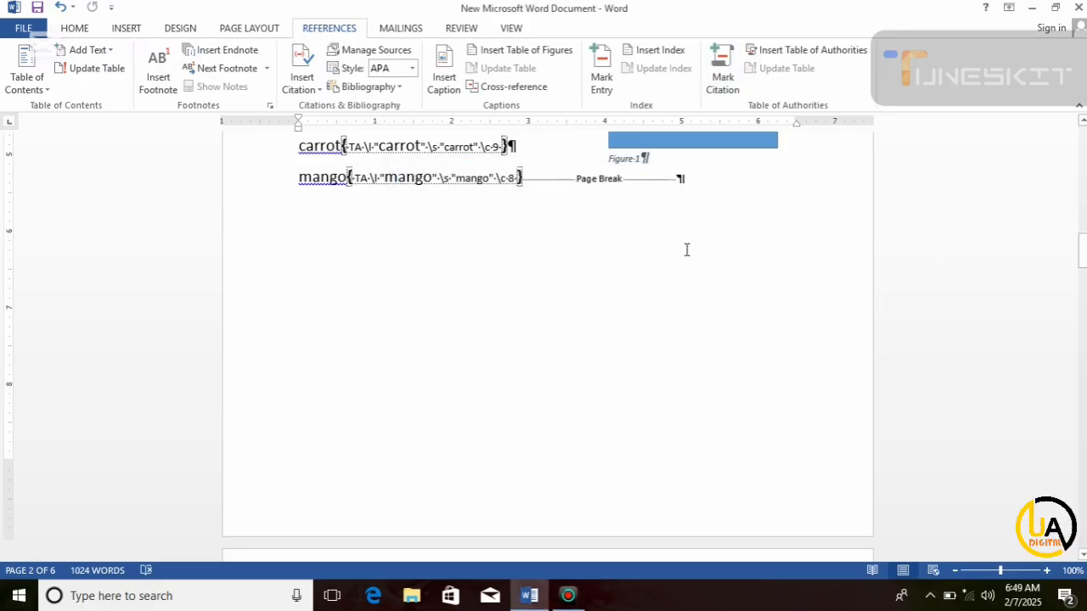
- Hide the formatting marks and insert a table of authorities for all categories in the Classic format below the index on page 1
{"action": "left_click", "coordinate": [71, 29]}
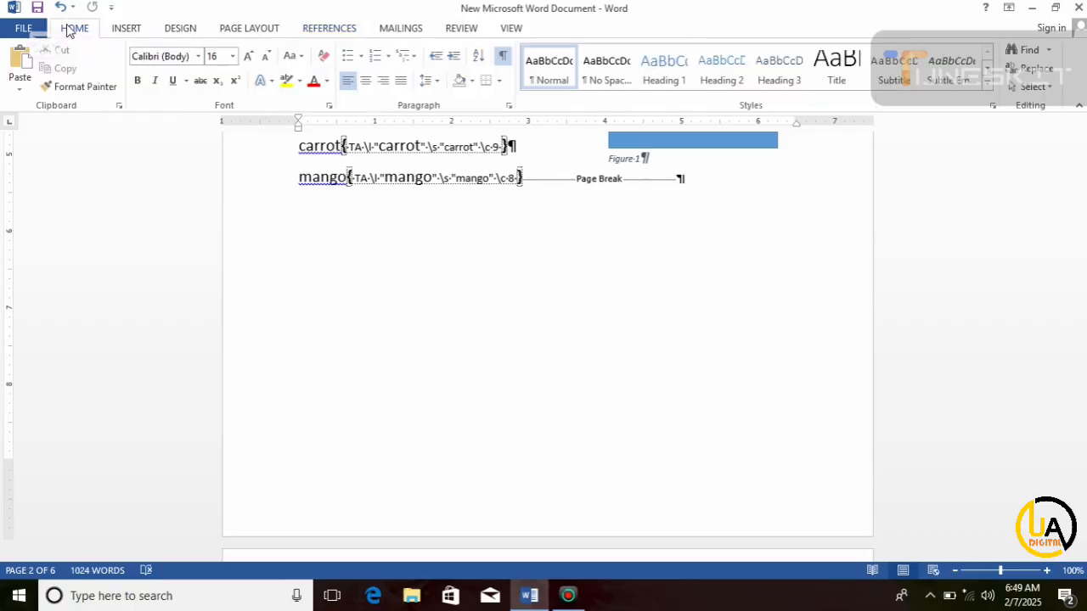
{"action": "left_click", "coordinate": [503, 56]}
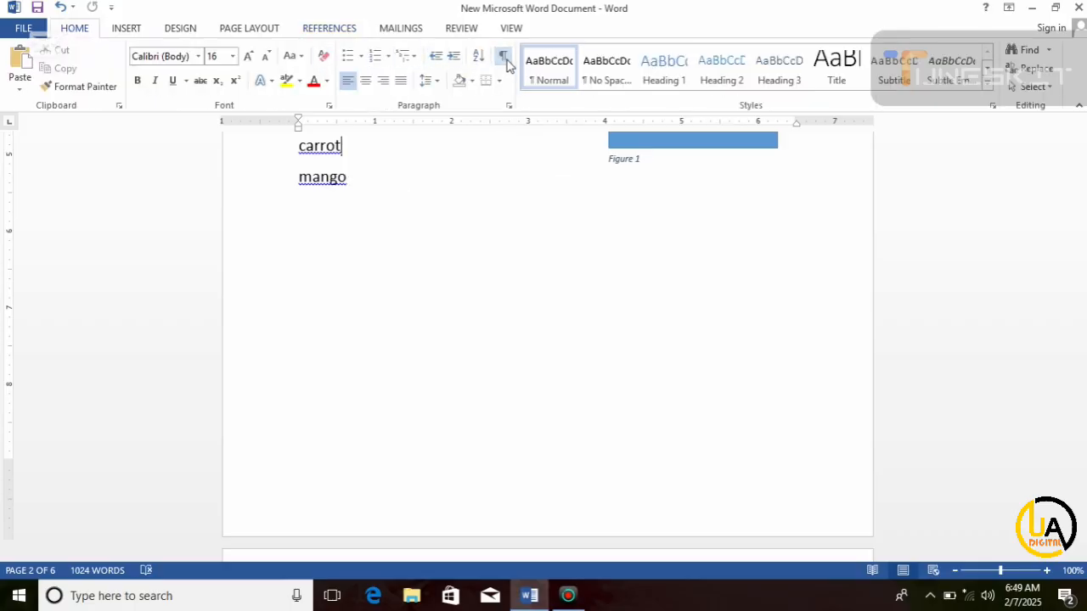
{"action": "left_click_drag", "start_coordinate": [1083, 251], "coordinate": [1083, 177]}
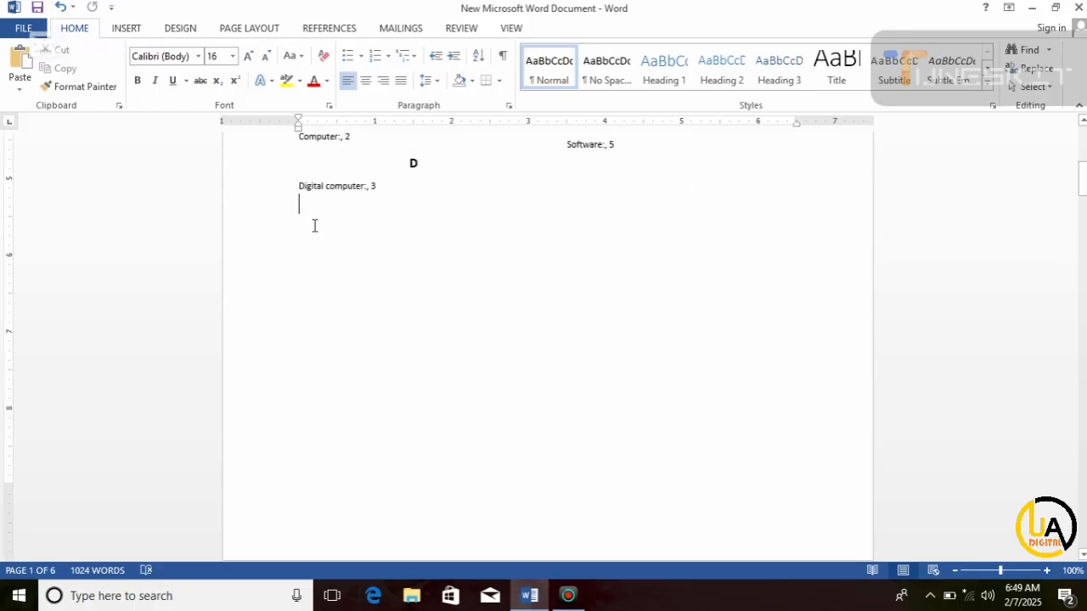
{"action": "left_click", "coordinate": [343, 31]}
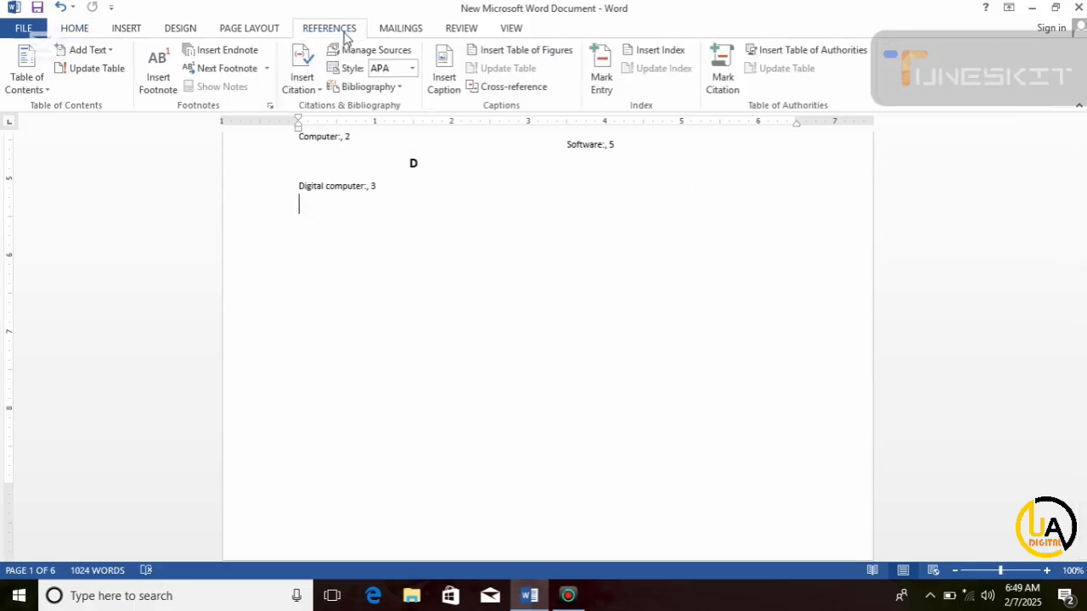
{"action": "left_click", "coordinate": [814, 50]}
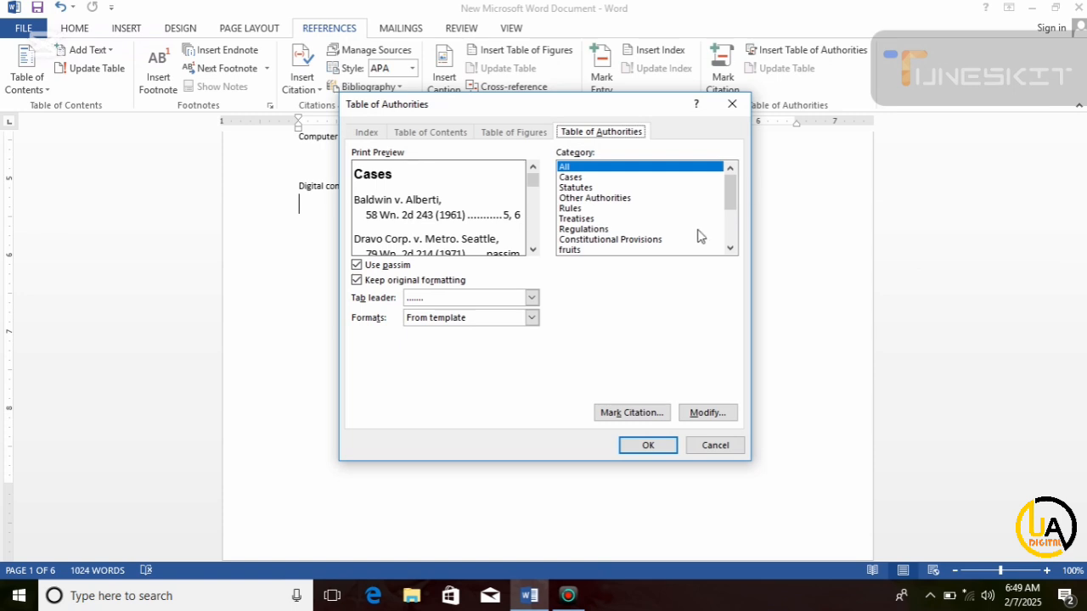
{"action": "left_click", "coordinate": [532, 317]}
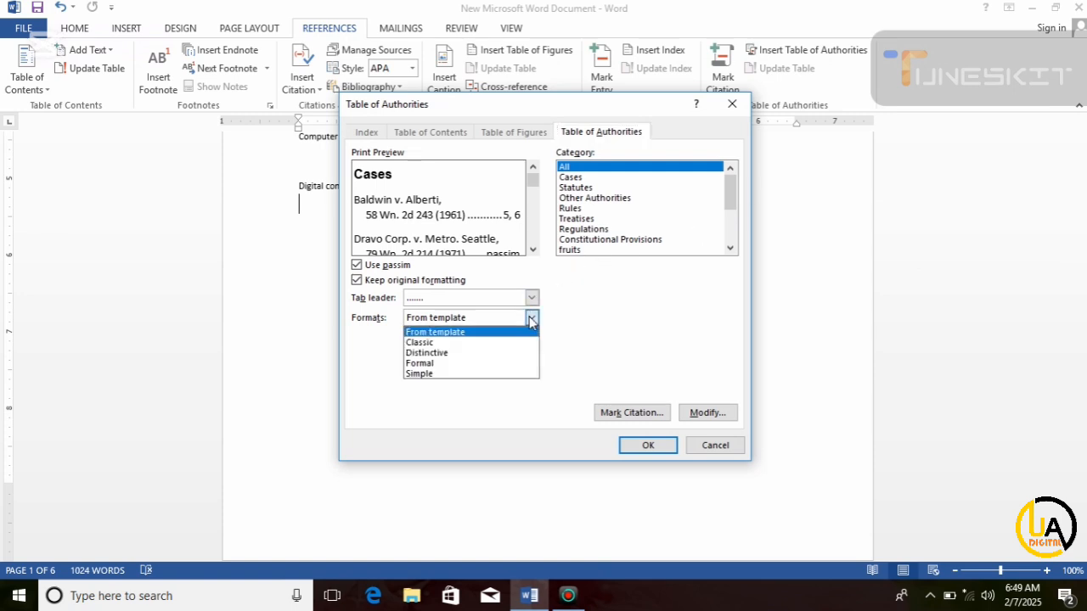
{"action": "left_click", "coordinate": [458, 343]}
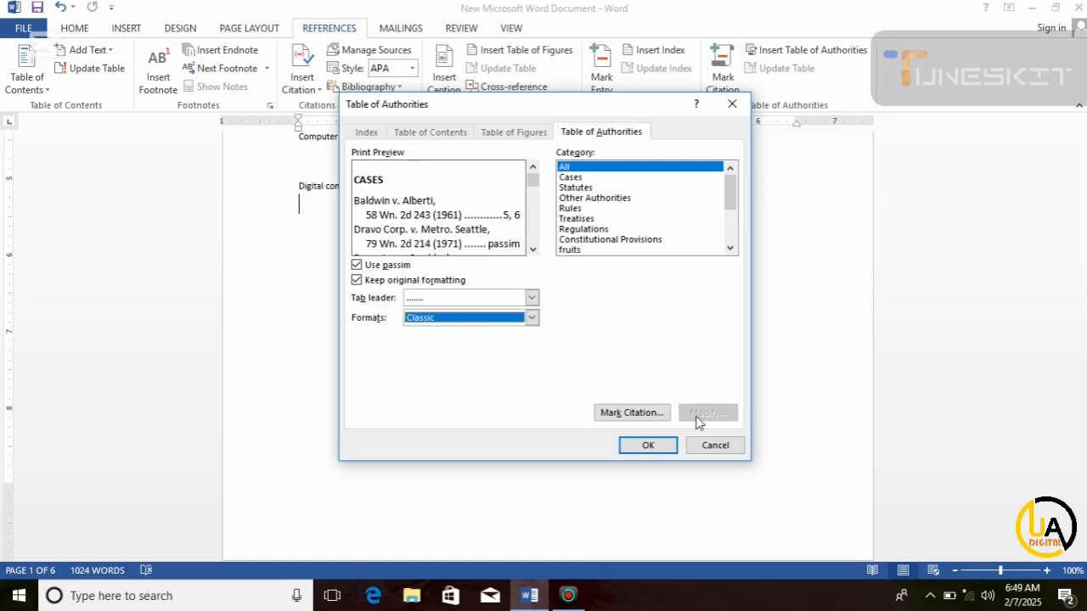
{"action": "left_click", "coordinate": [649, 446]}
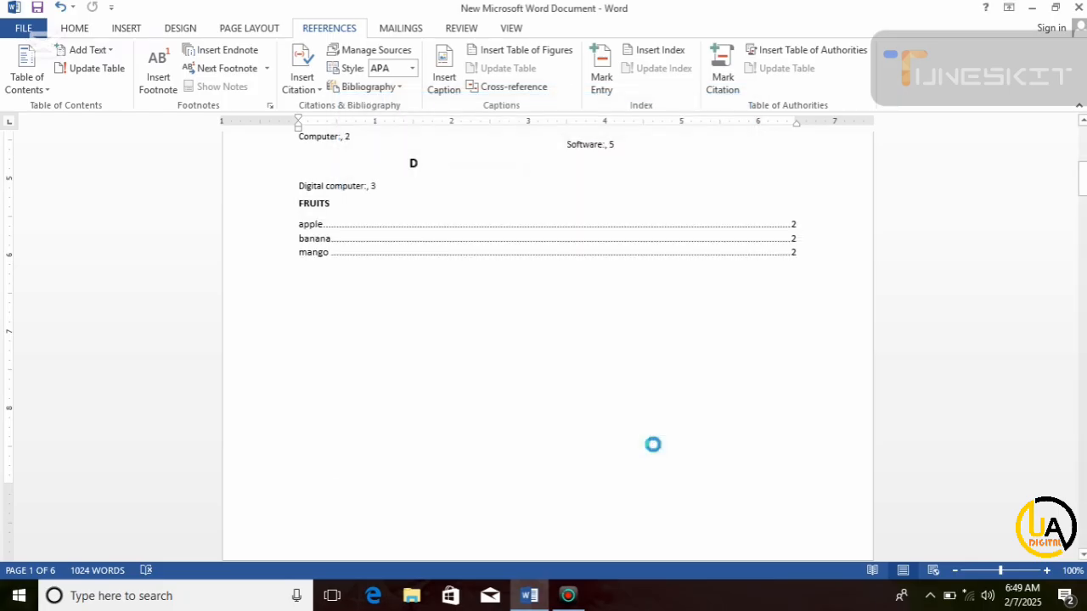